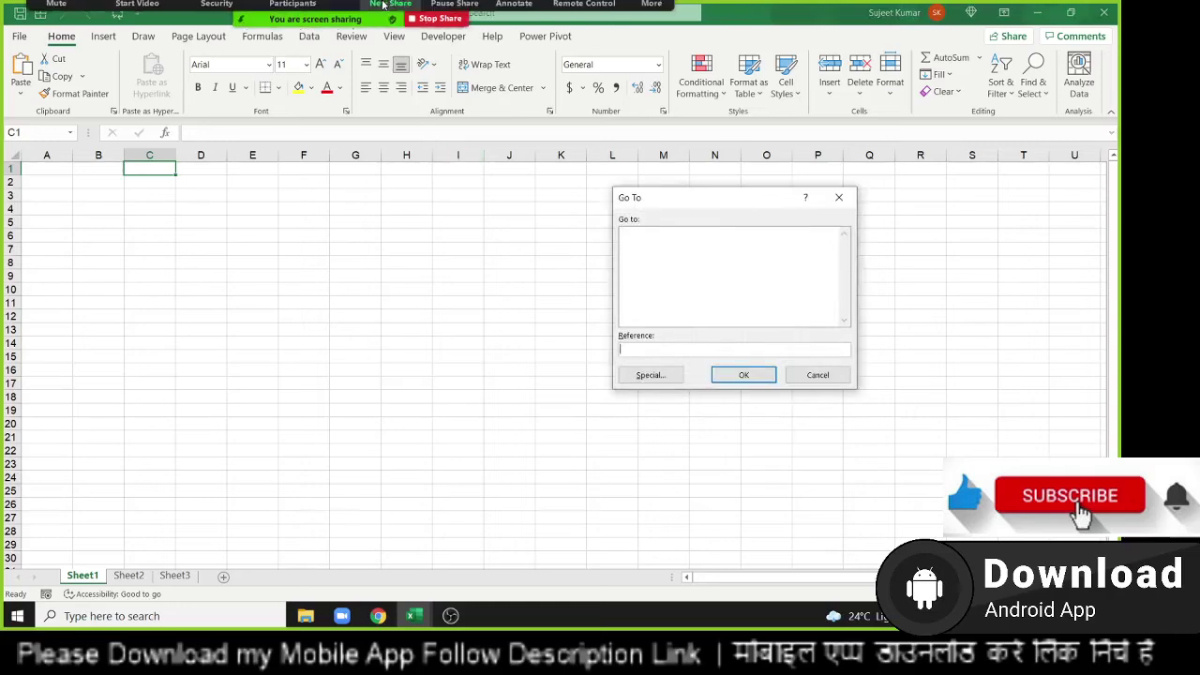
Grant the other Zoom participant Allow to Record, then Continue past the recording notice
key("Escape")
left_click(293, 19)
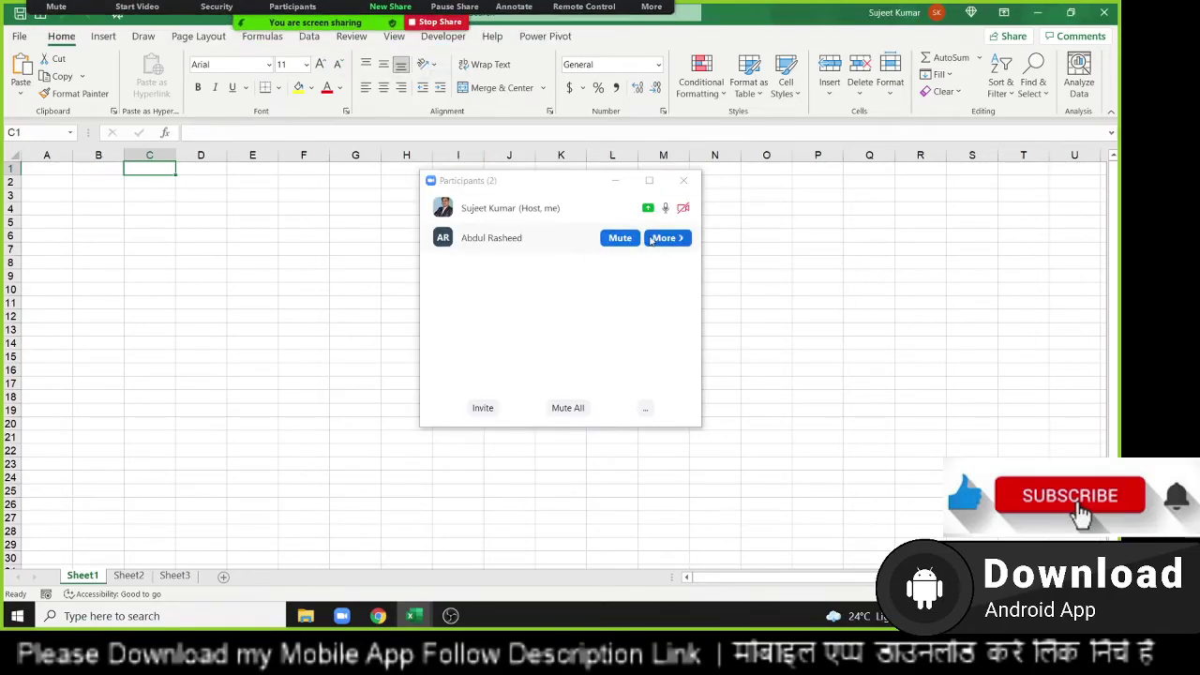
left_click(665, 237)
left_click(714, 312)
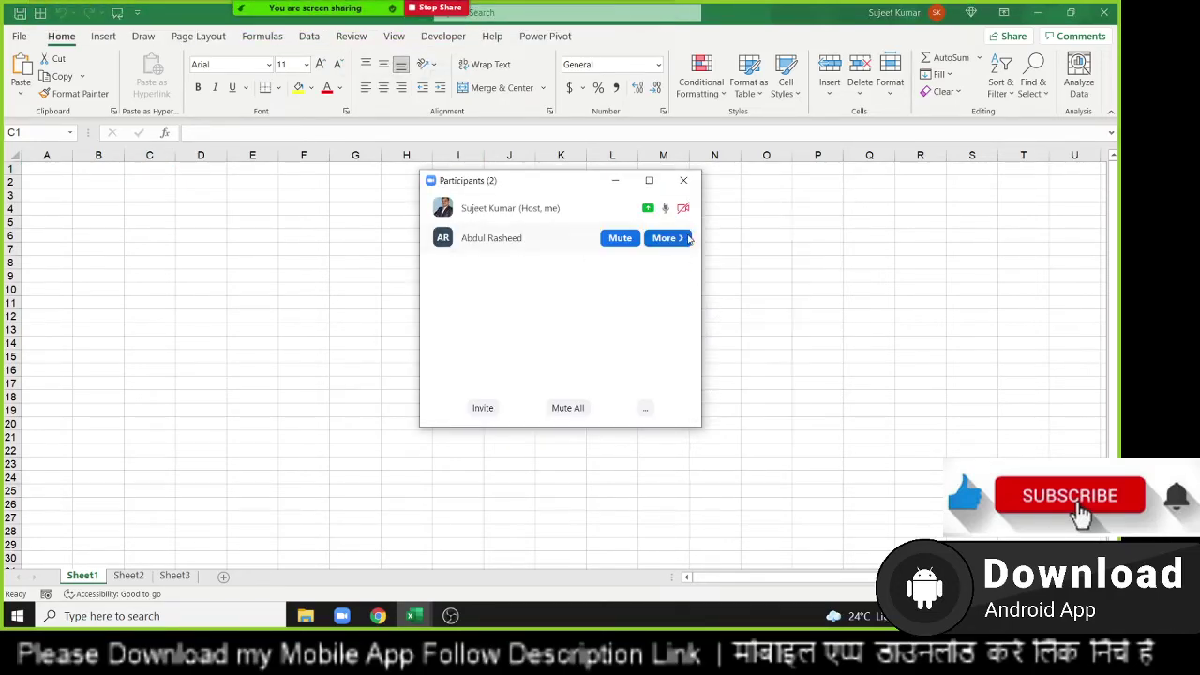
left_click(683, 183)
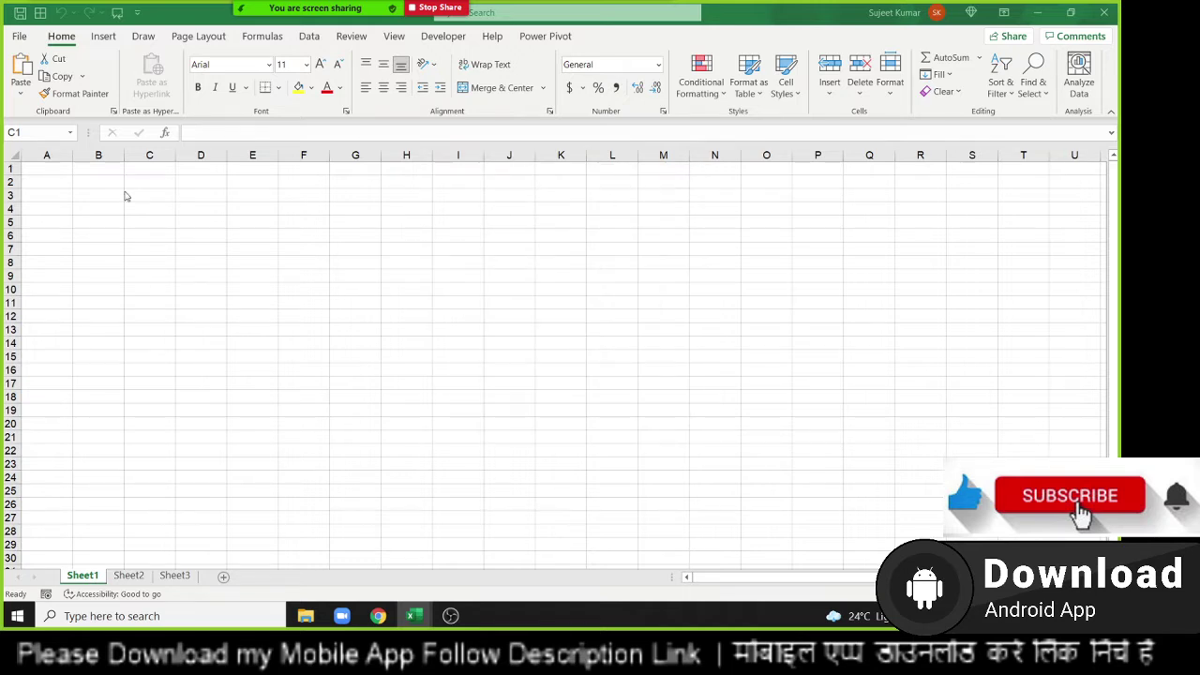
left_click(56, 170)
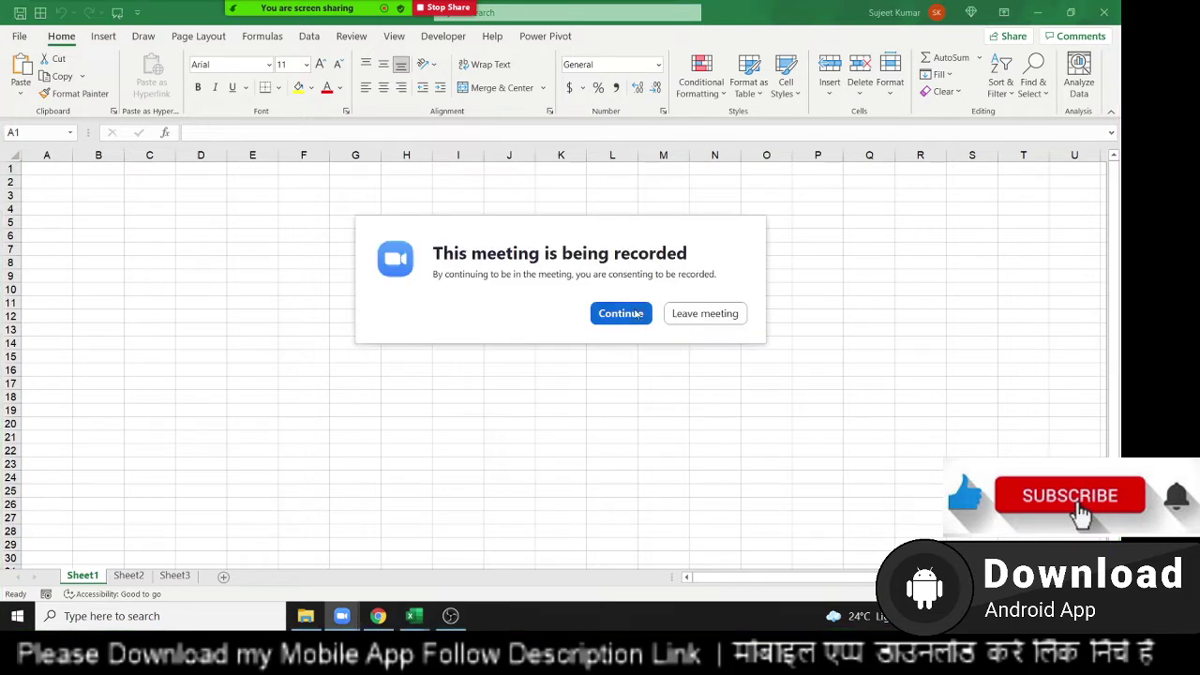
left_click(621, 313)
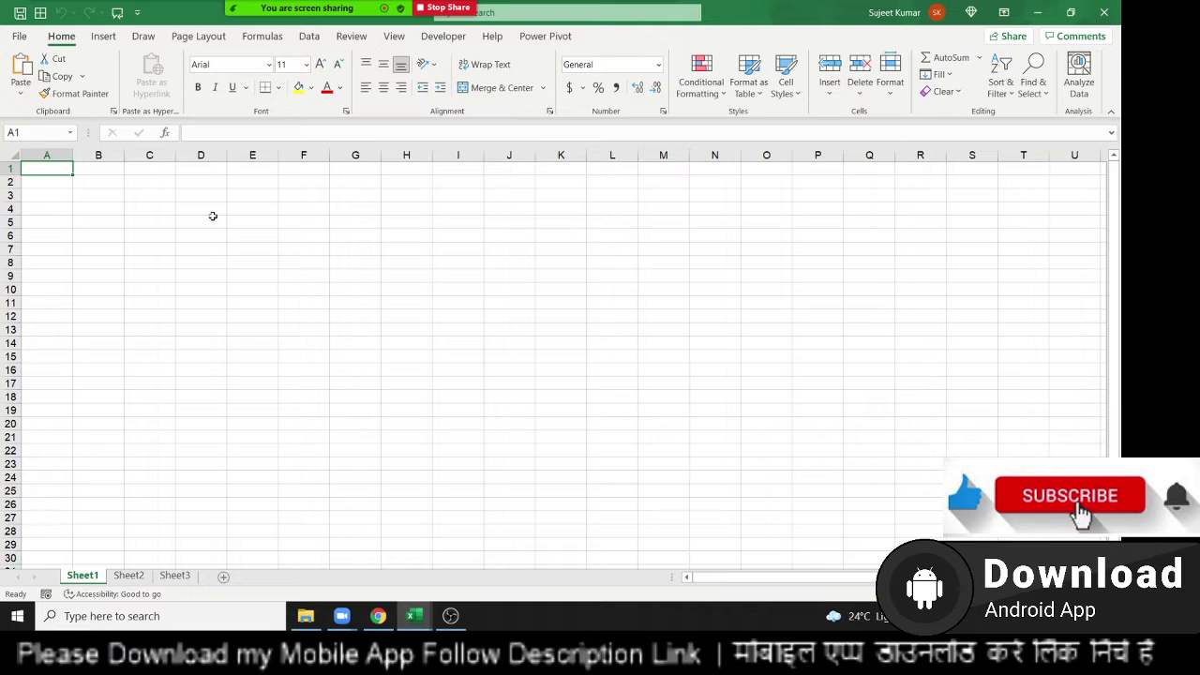
Add Name and Sales headers in A1:B1 and fill names from Puja in A2 down to A15
type("Name")
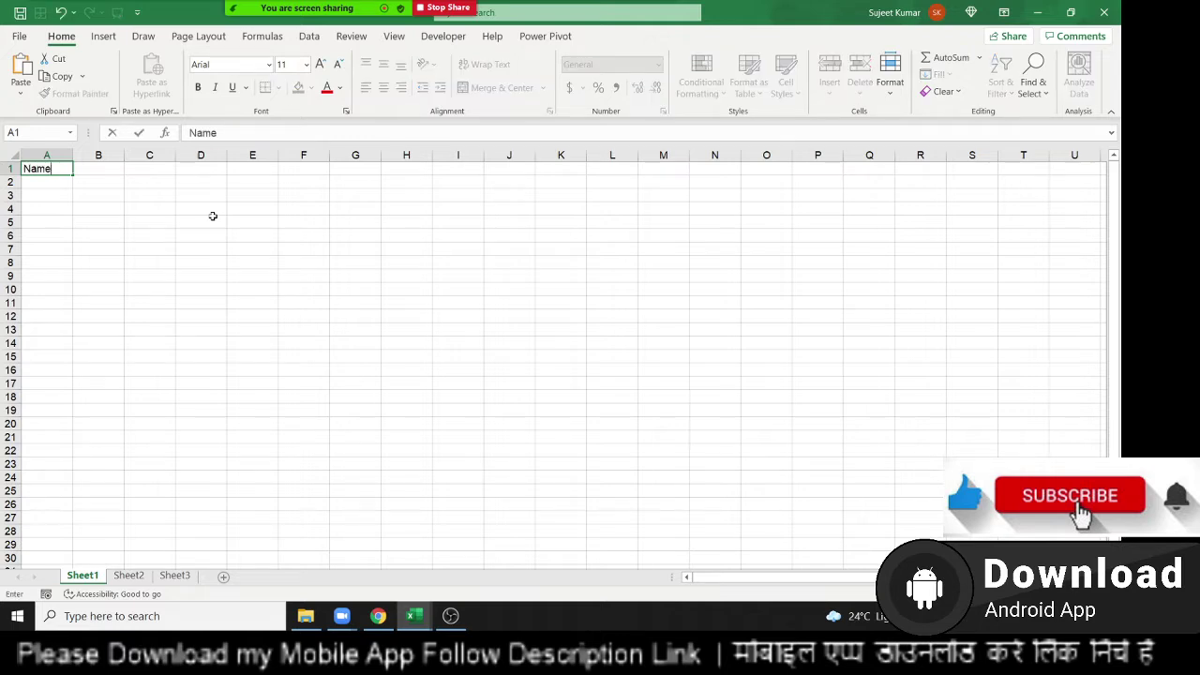
key("Tab")
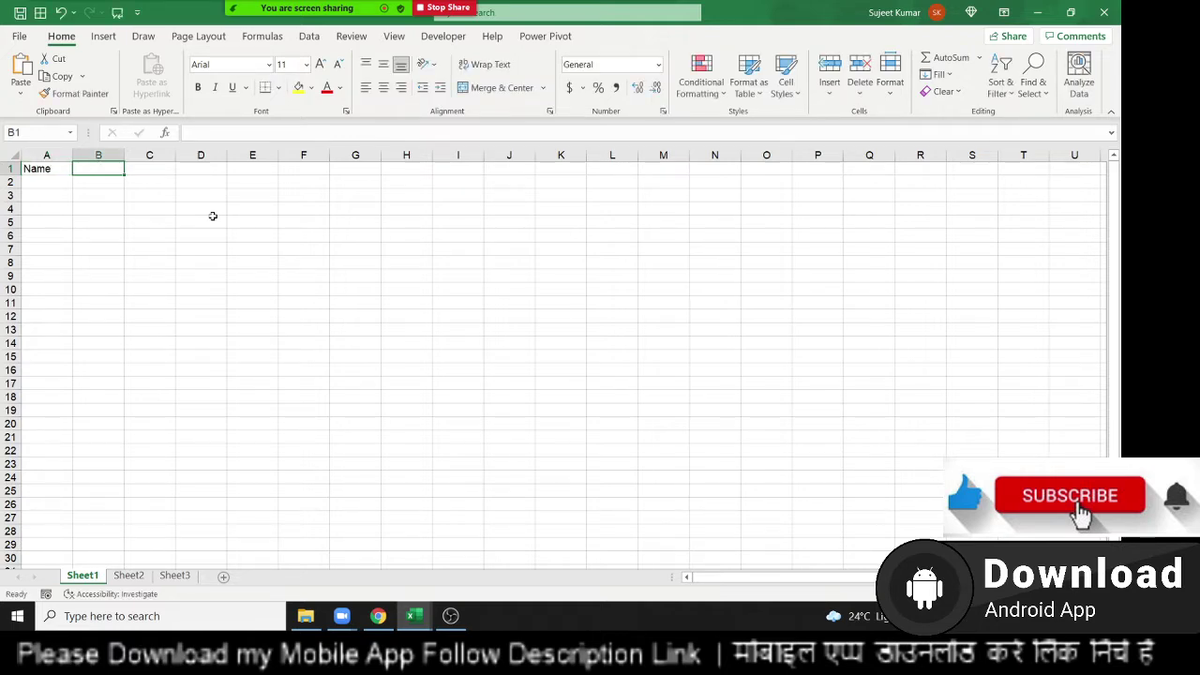
type("Sales")
key("Return")
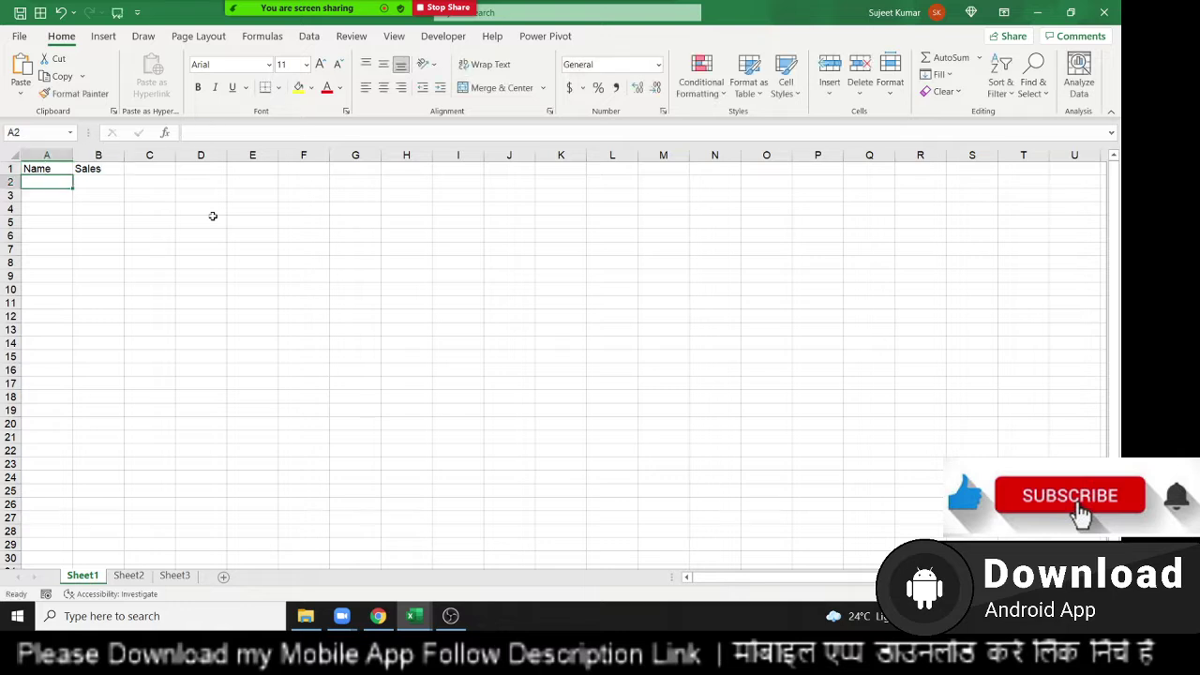
type("Puja")
key("Down")
key("Down")
key("Down")
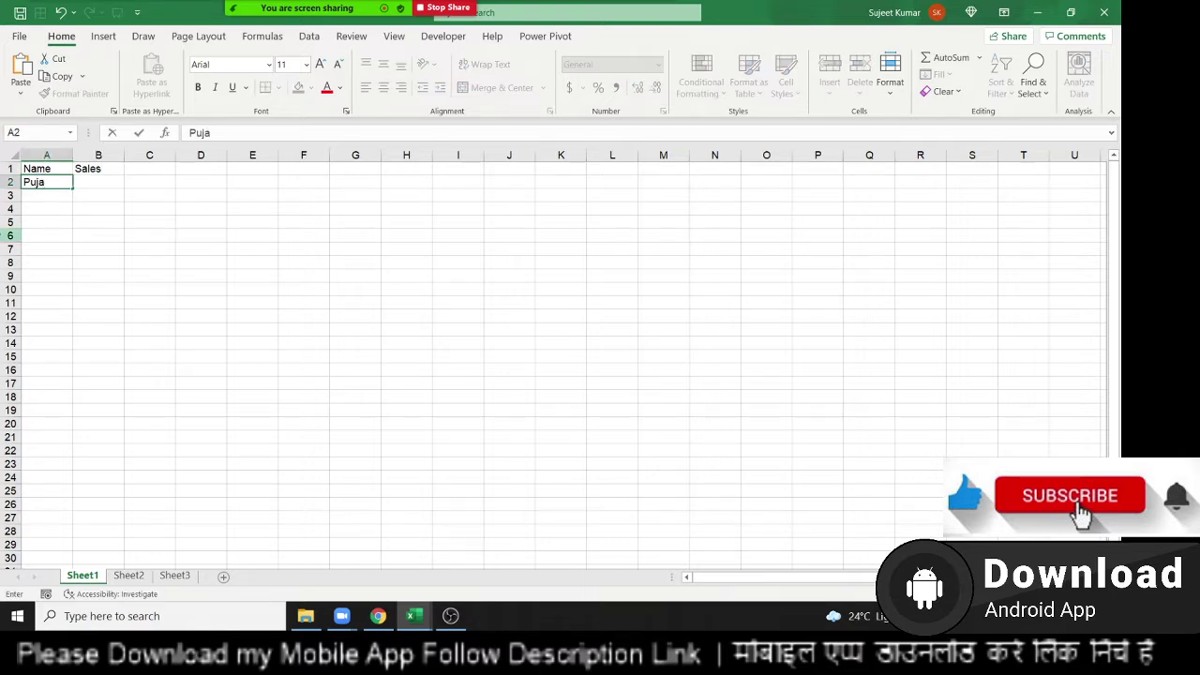
key("shift+space")
left_click(47, 183)
left_click_drag(72, 189, 60, 357)
Enter sales 85, 36, 32, 14, 85, 36, 32, 85, 63, 25, 63, 12, 36, 82 in B2:B15
left_click(107, 183)
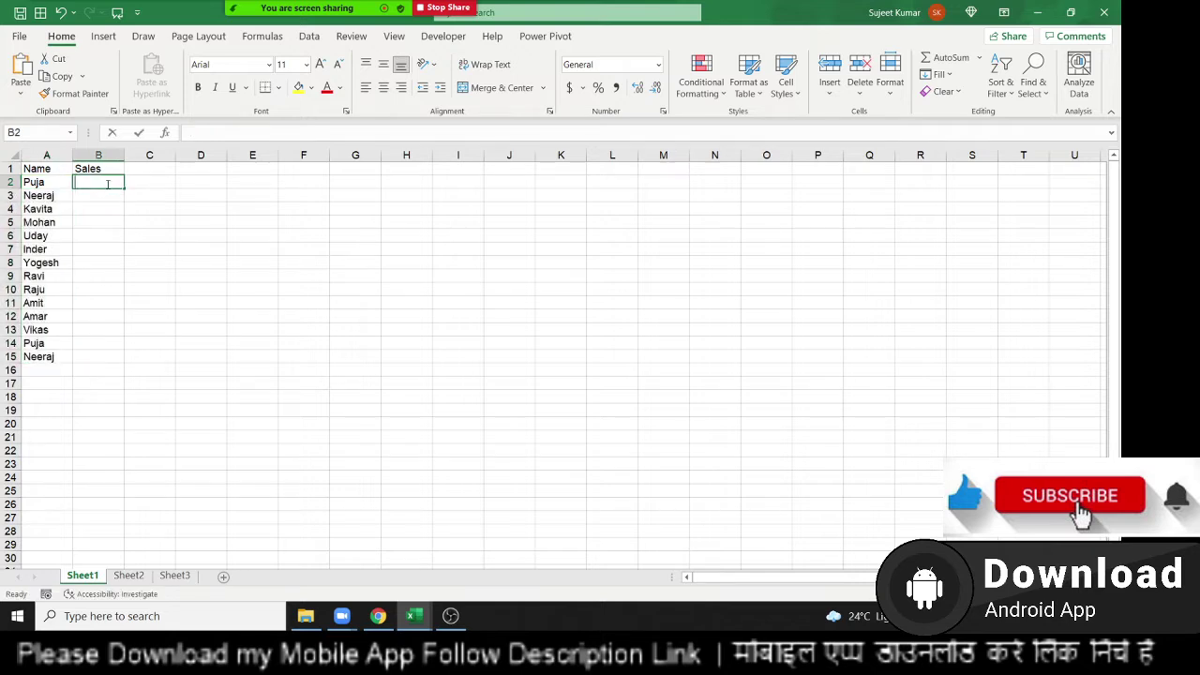
type("85")
key("Return")
type("36")
key("Return")
type("32")
key("Return")
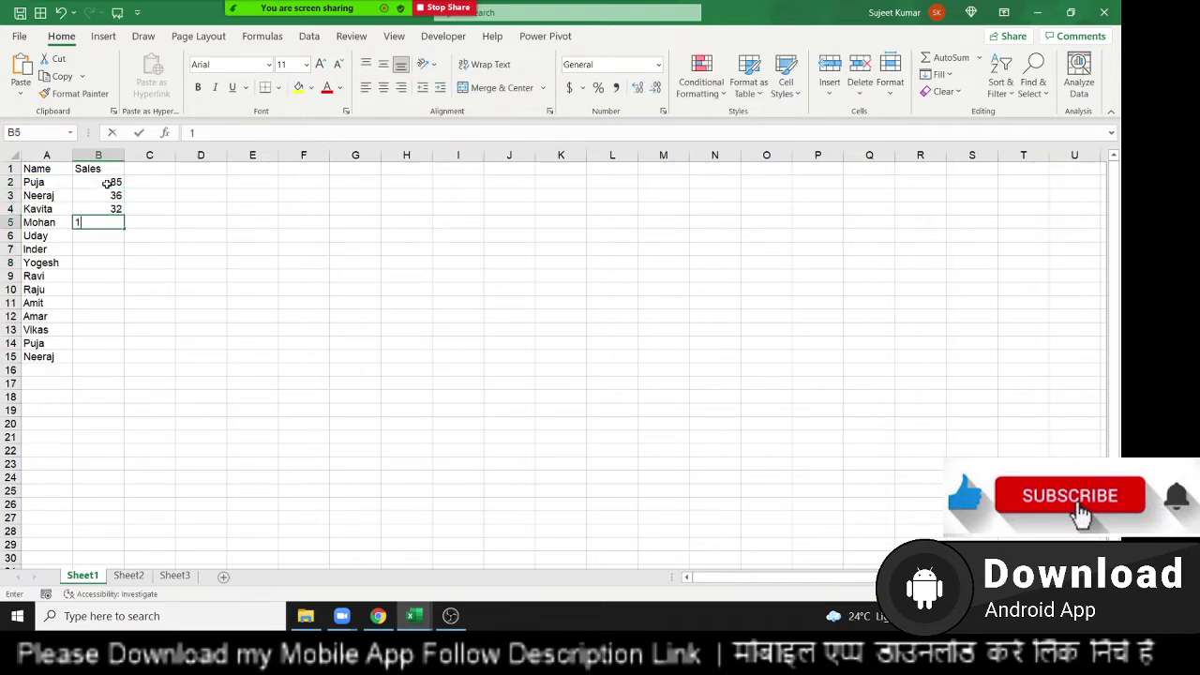
type("14")
key("Return")
type("85")
key("Return")
type("36")
key("Return")
type("32")
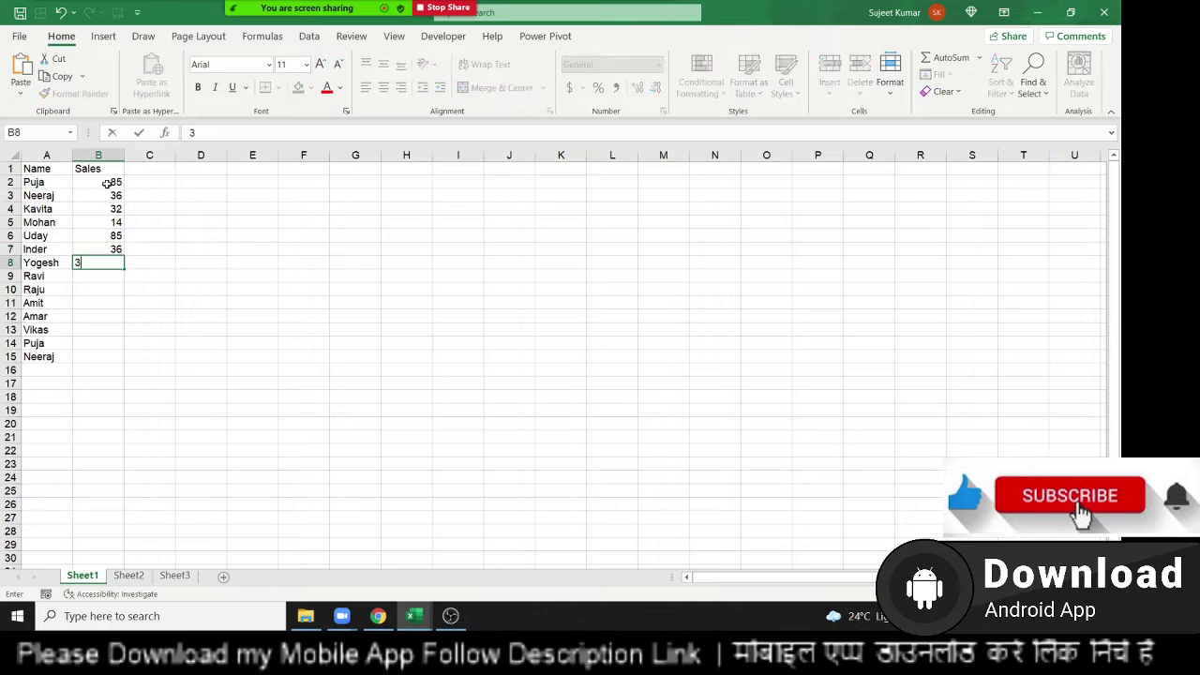
key("Return")
type("85")
key("Return")
type("63")
key("Return")
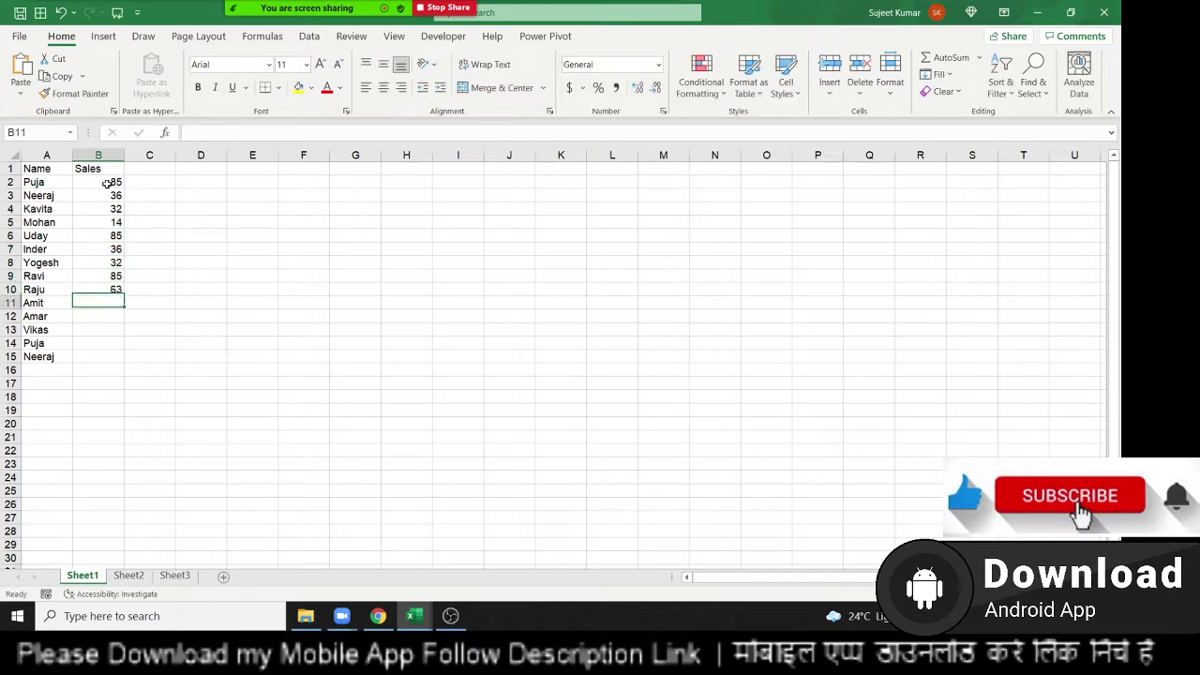
type("25")
key("Return")
type("63")
key("Return")
type("12")
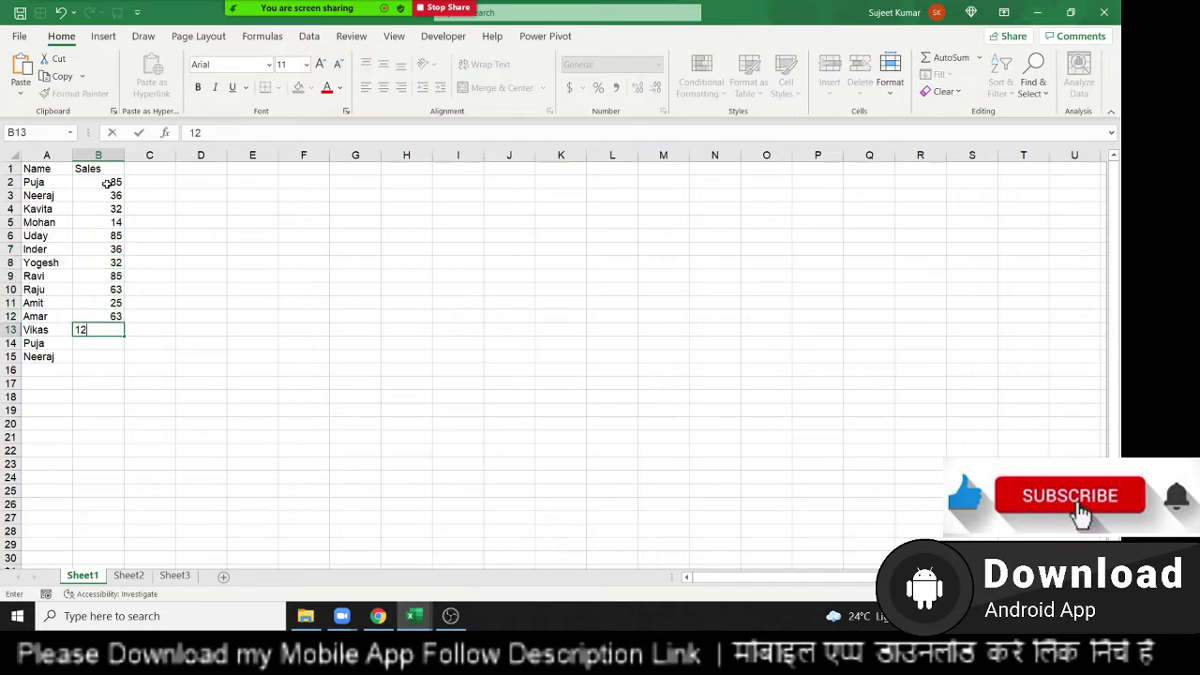
key("Return")
type("36")
key("Return")
type("8")
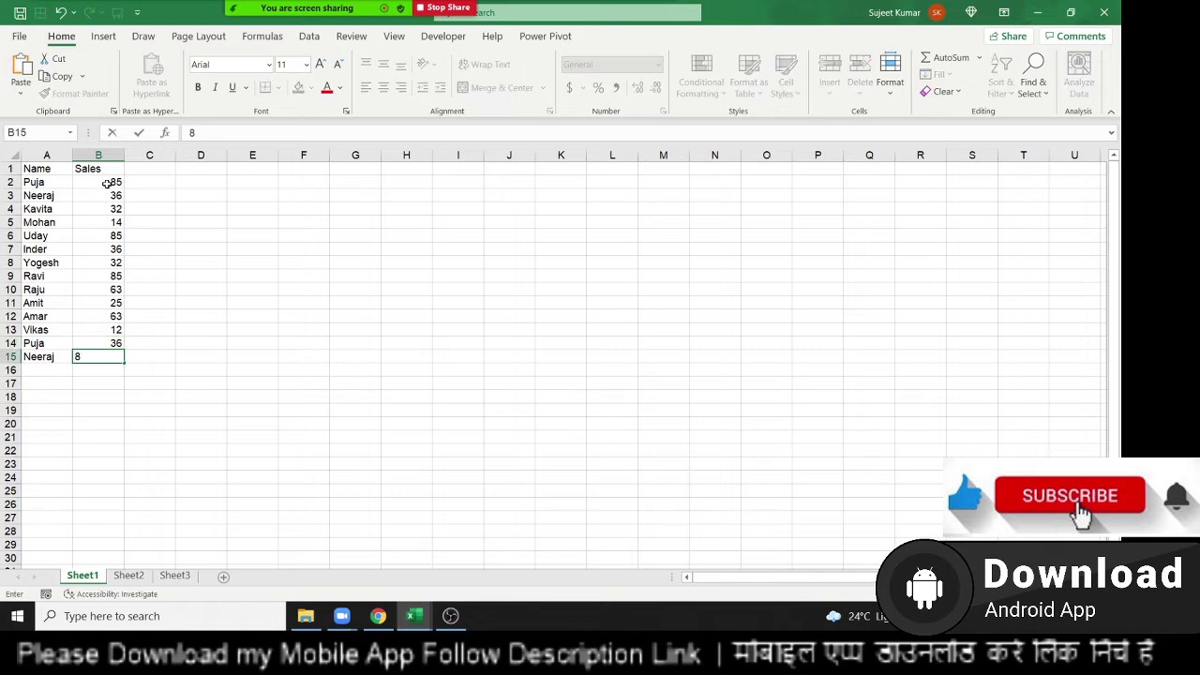
type("2")
key("Return")
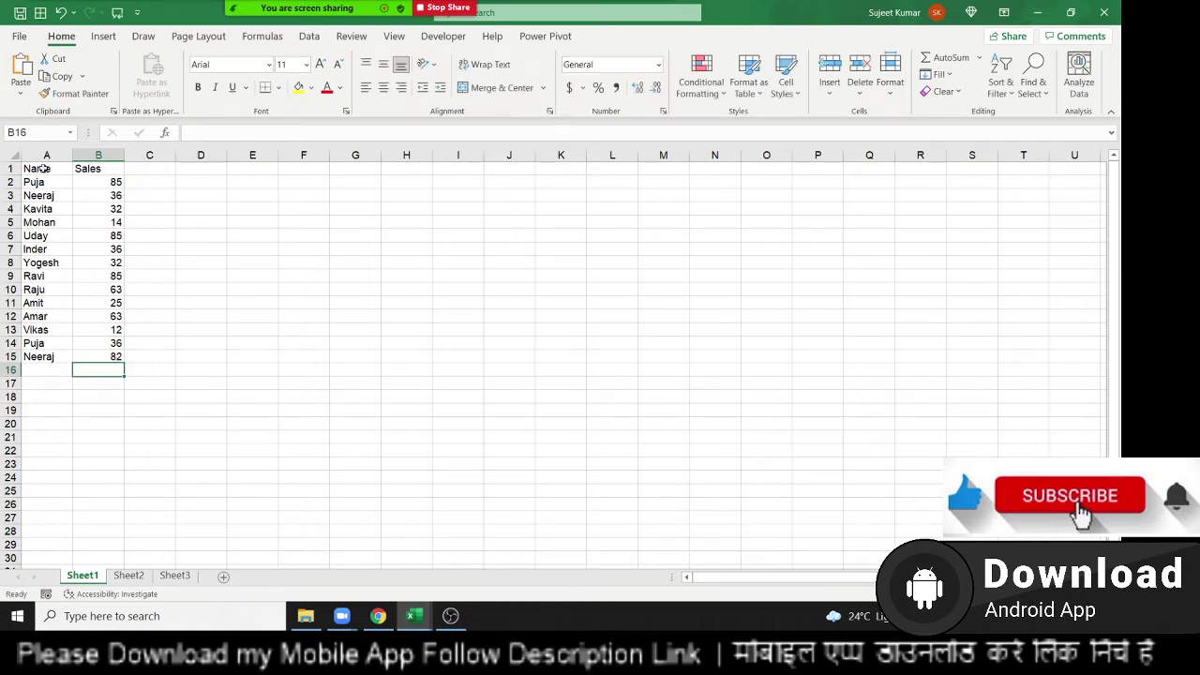
left_click_drag(38, 169, 119, 360)
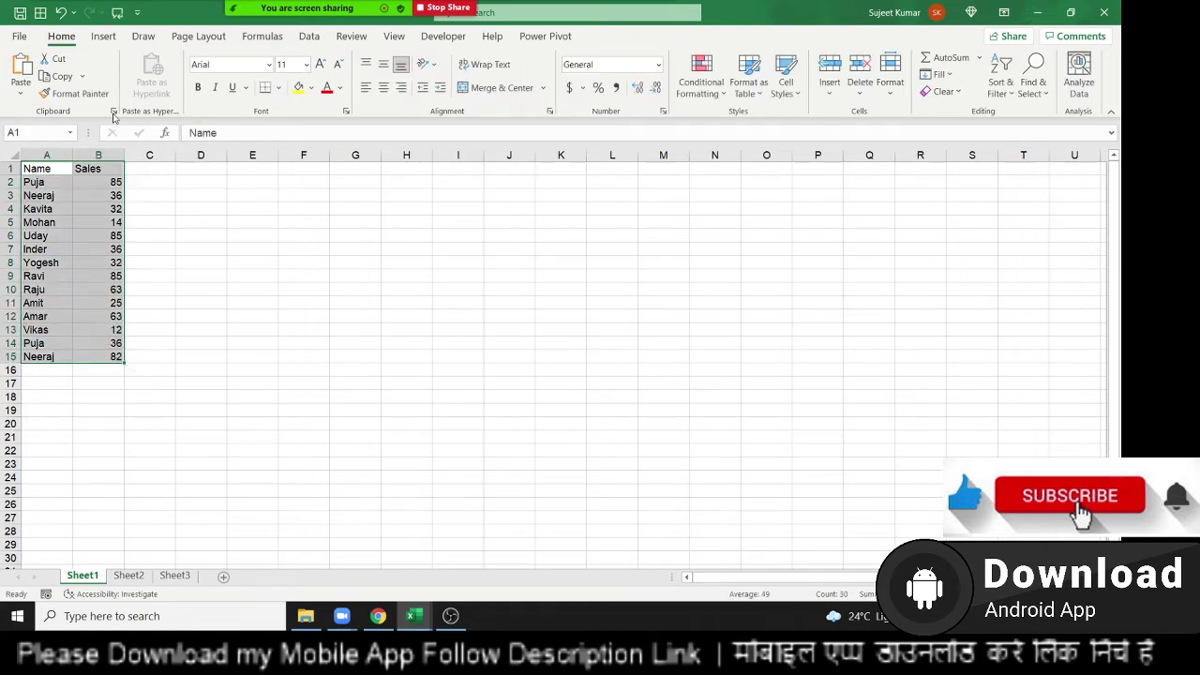
left_click(100, 41)
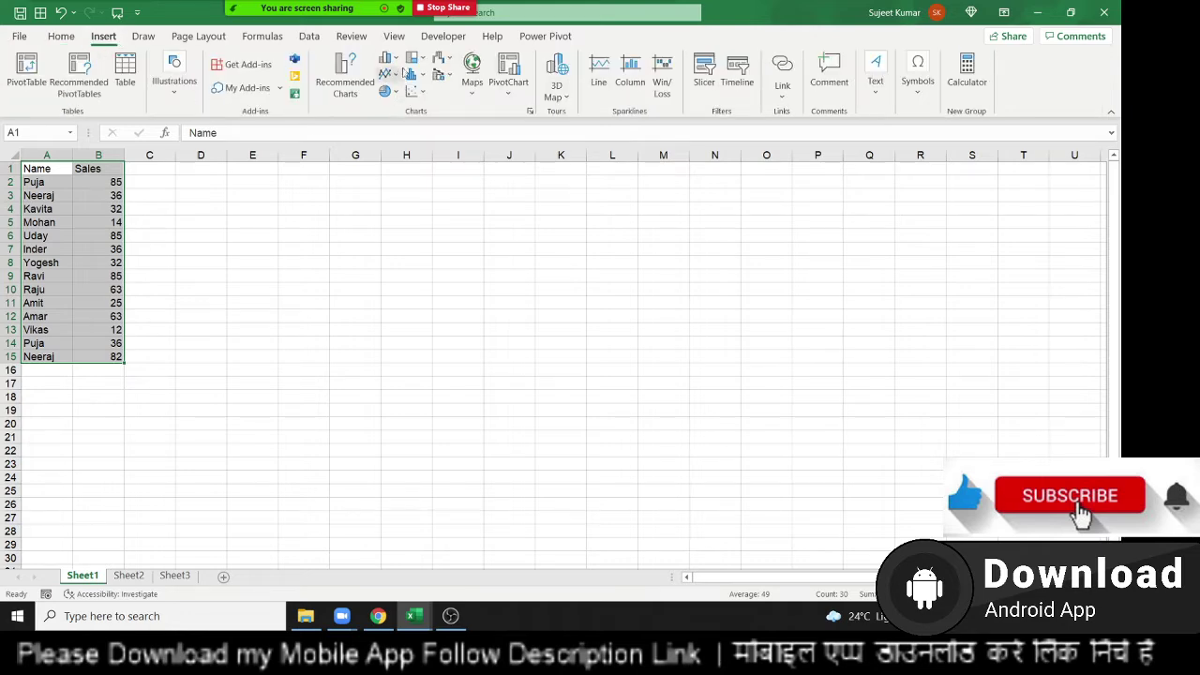
left_click(386, 58)
left_click(395, 108)
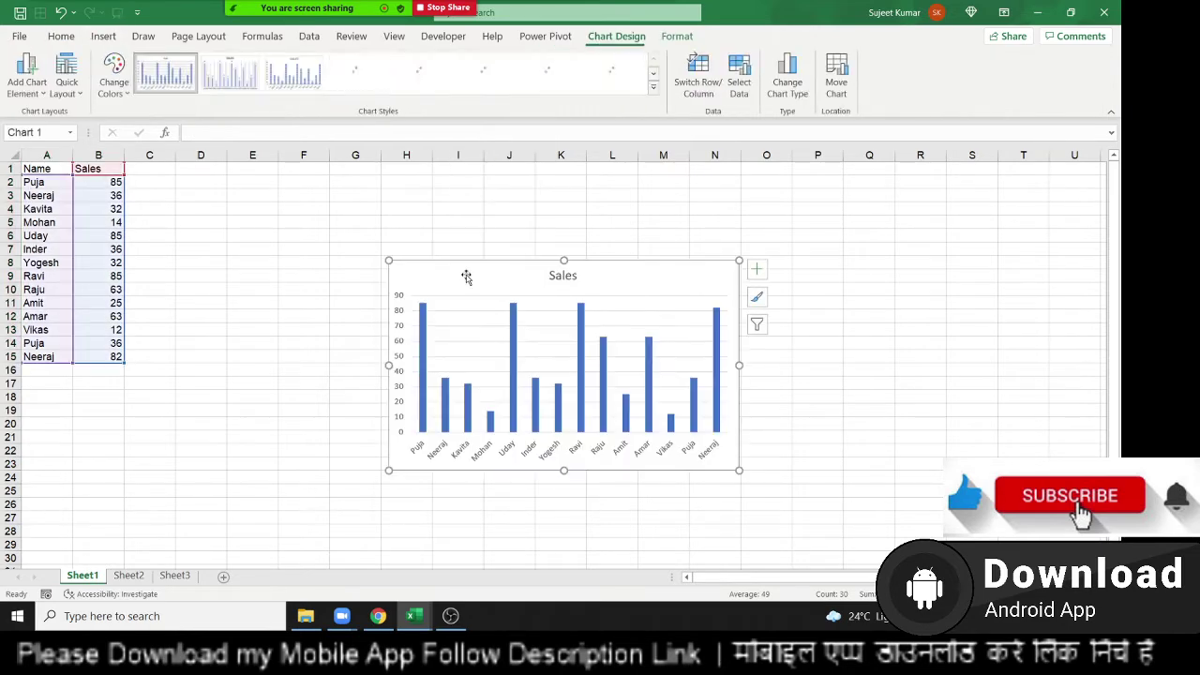
left_click_drag(674, 423, 790, 451)
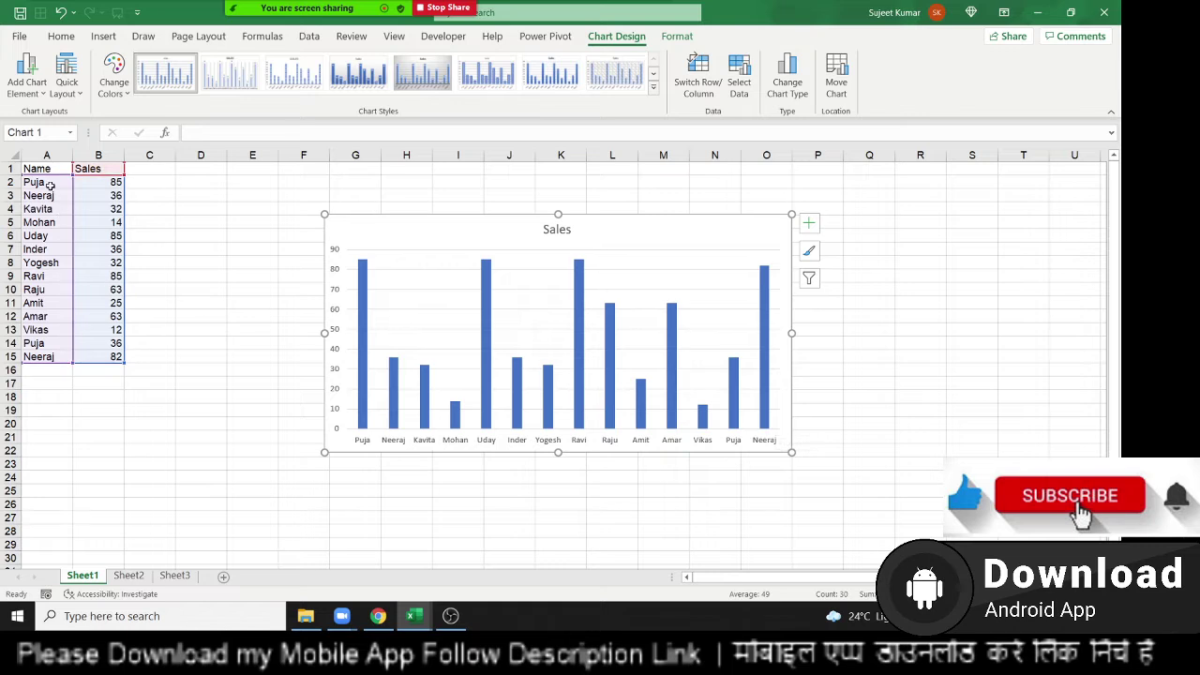
left_click_drag(42, 169, 113, 356)
key("Escape")
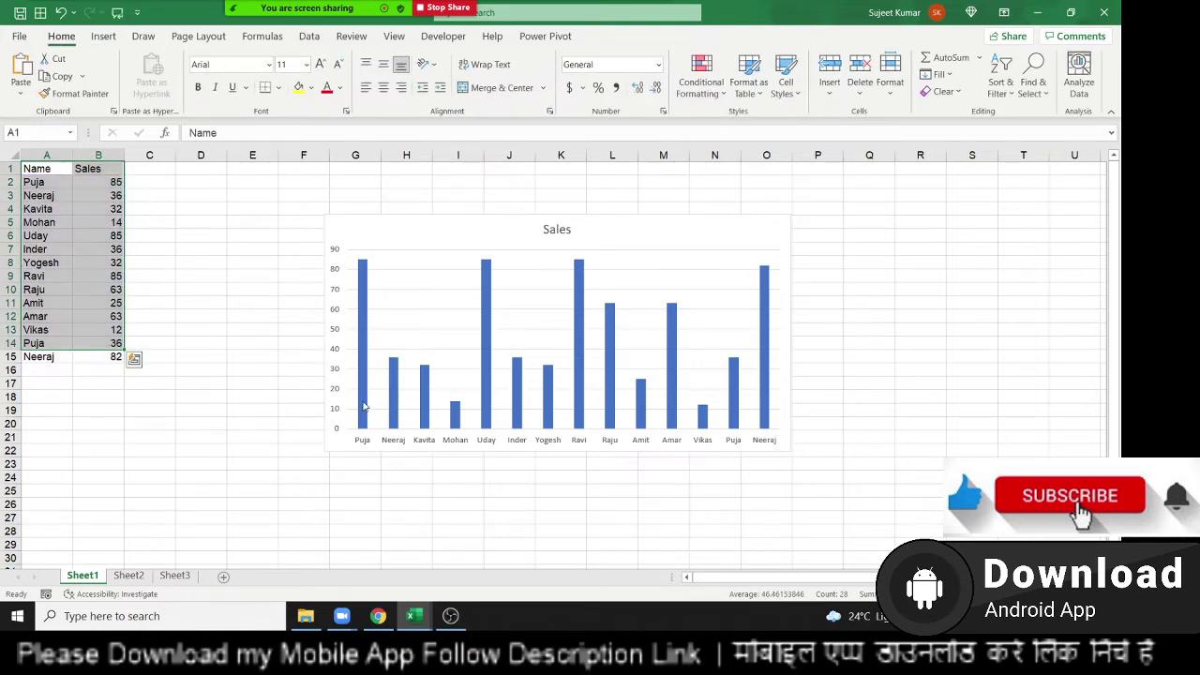
left_click(718, 240)
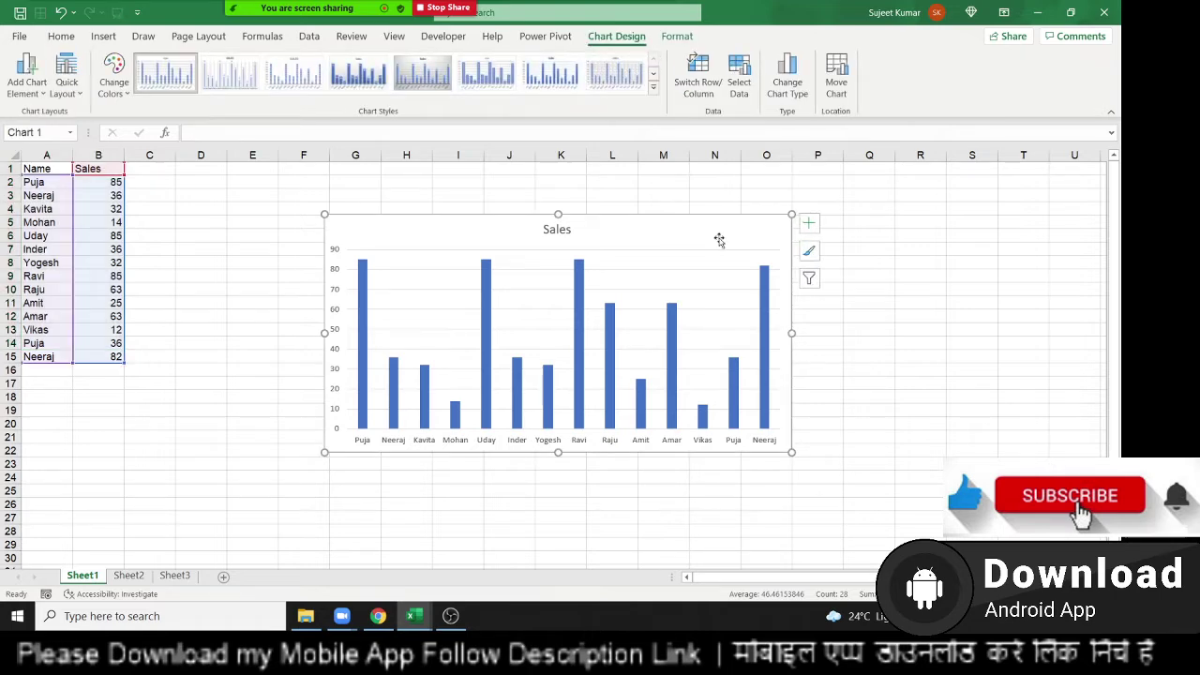
key("Delete")
Type the headers <40, 40-80 and >80 into C1:E1
key("Right")
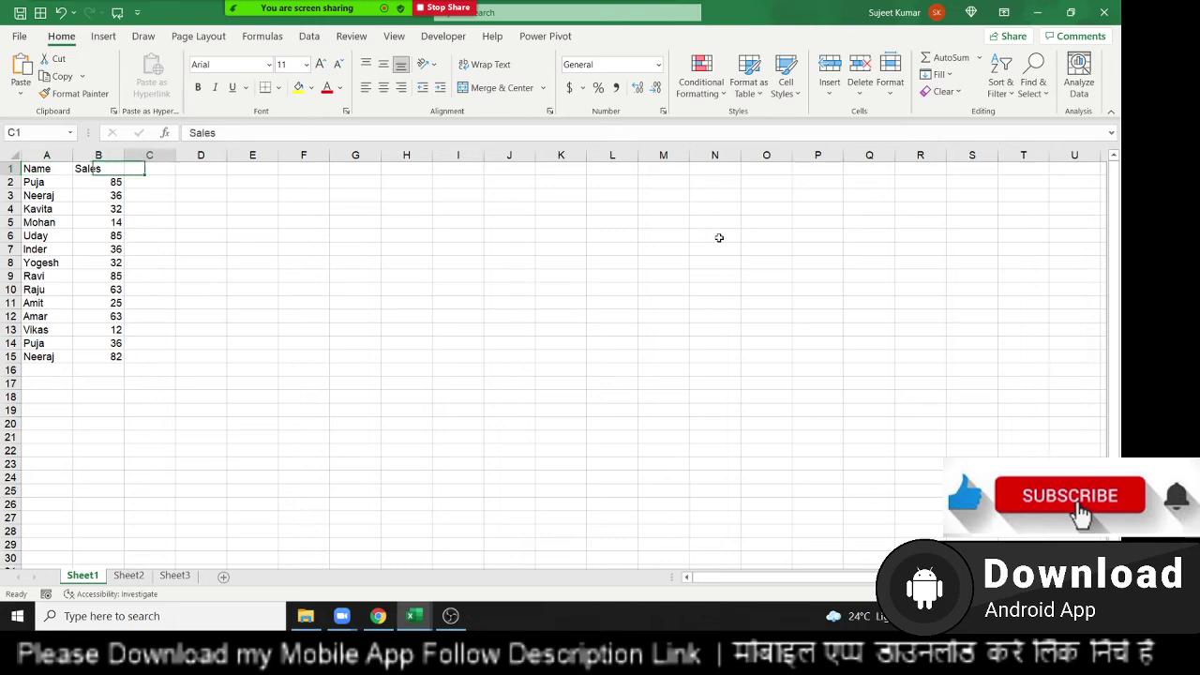
key("Right")
type("<")
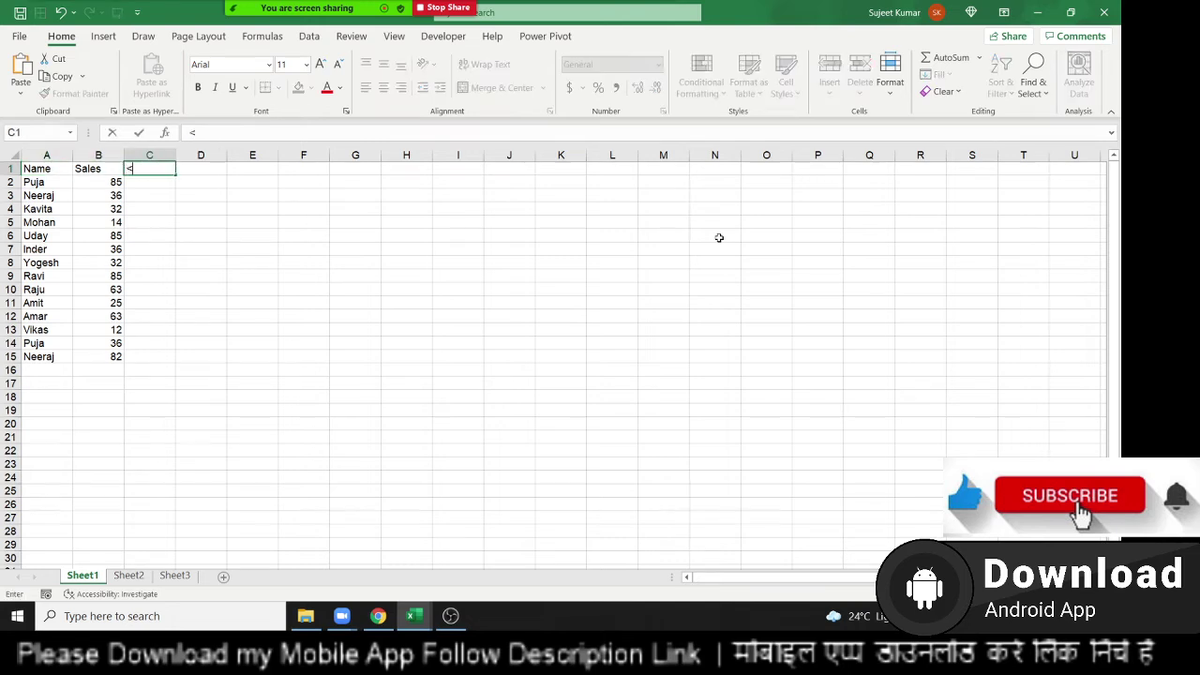
type("40")
key("Tab")
type("4")
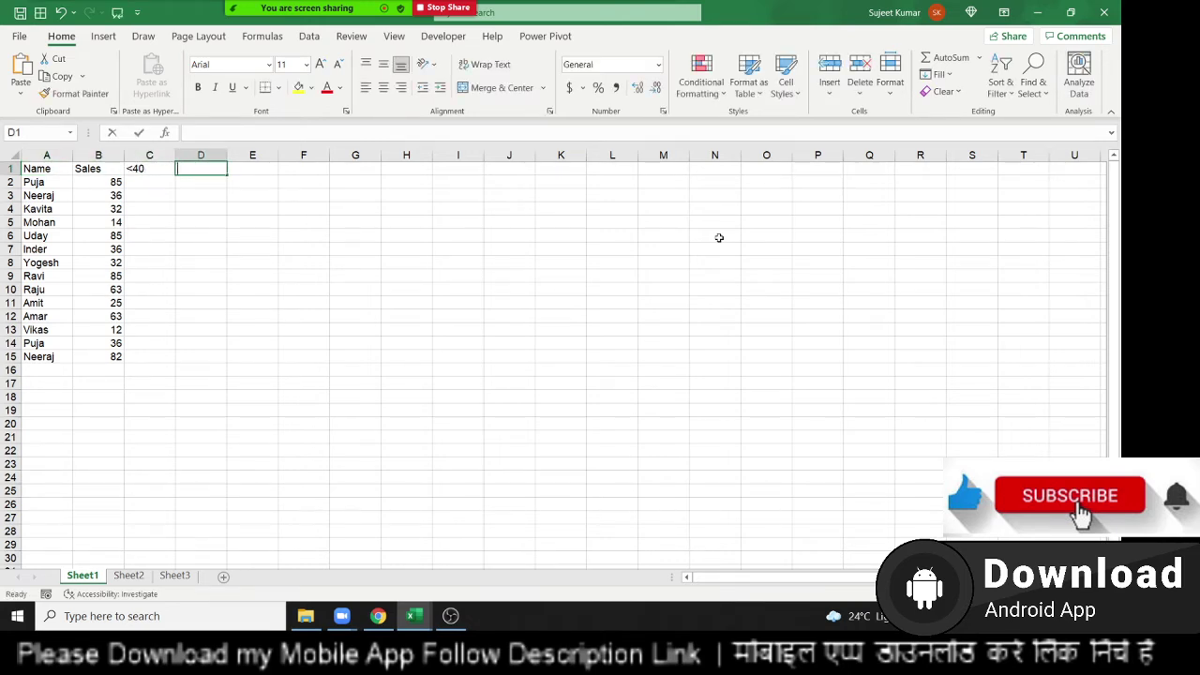
type("0-80")
key("Tab")
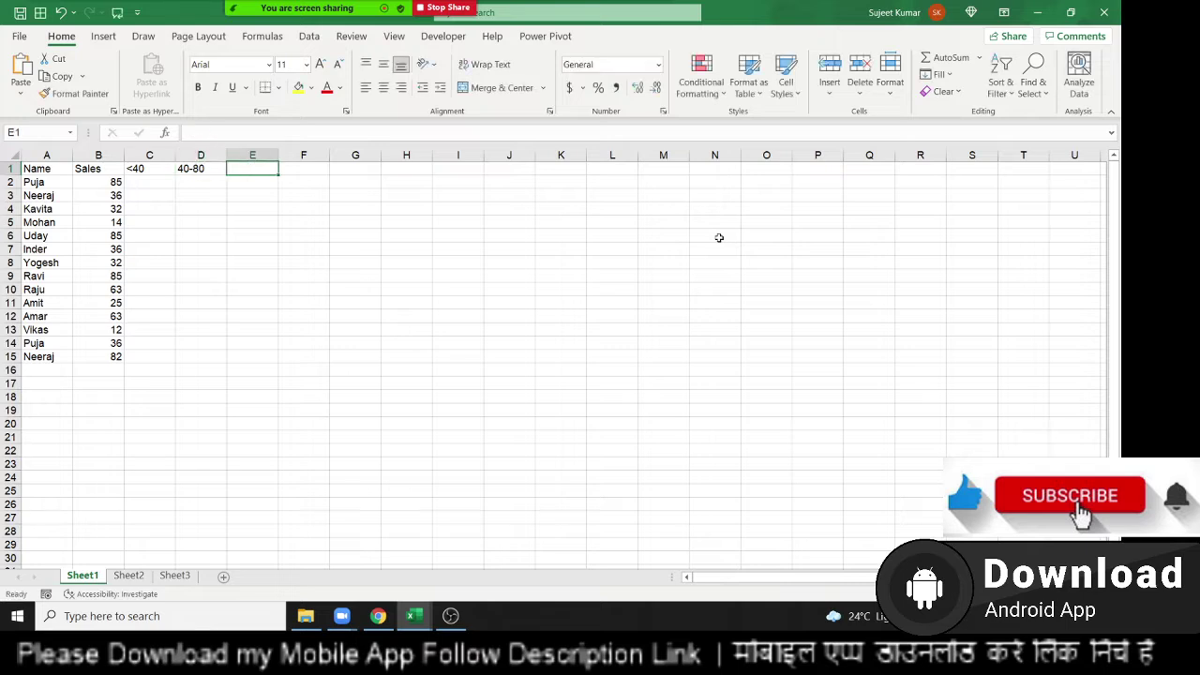
type(">80")
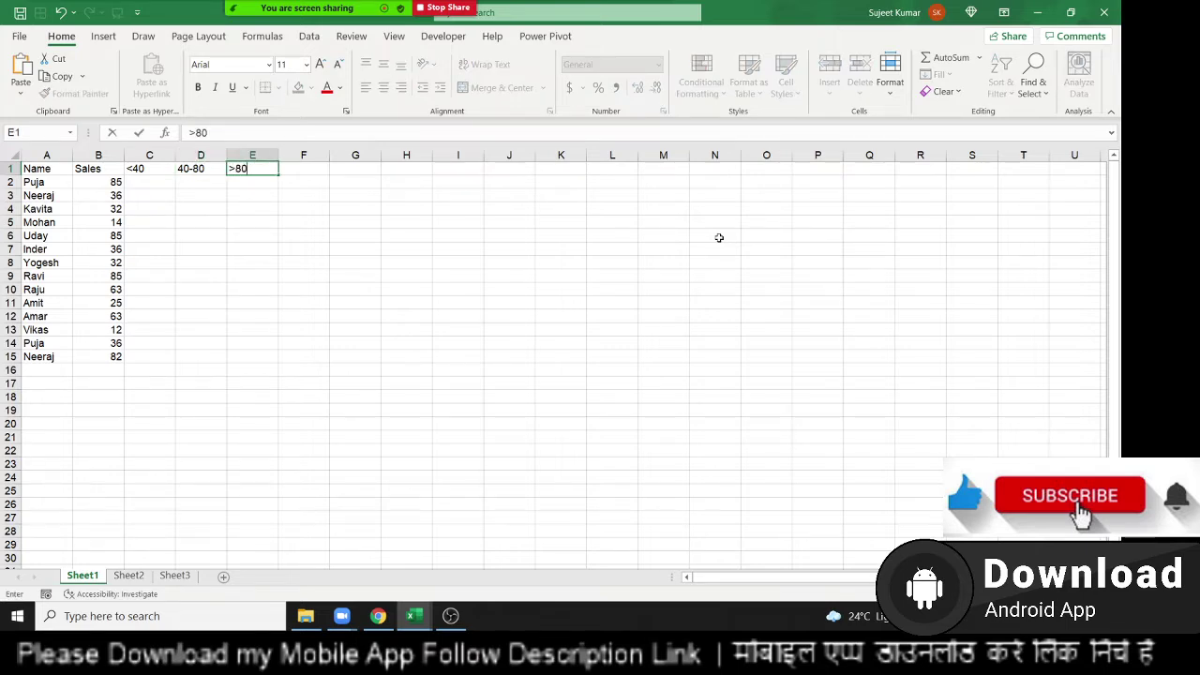
key("Return")
Enter =IF(B2<40,B2,"") in C2 and copy it down to C15
key("Left")
key("Left")
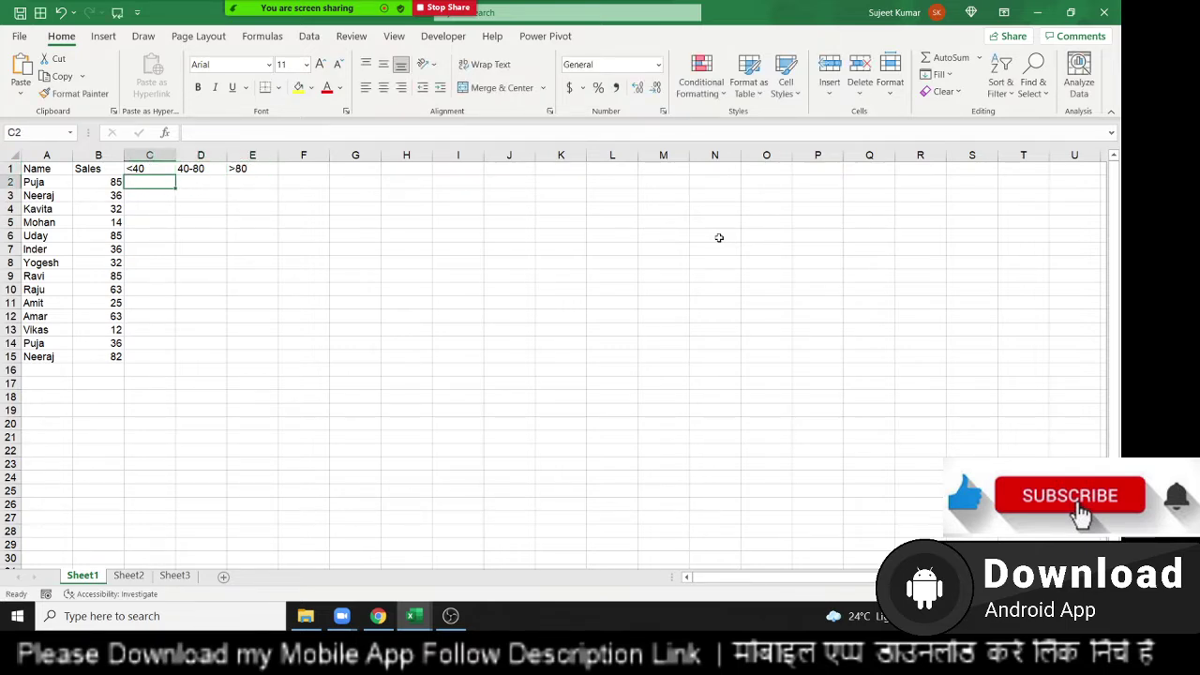
type("=IF(")
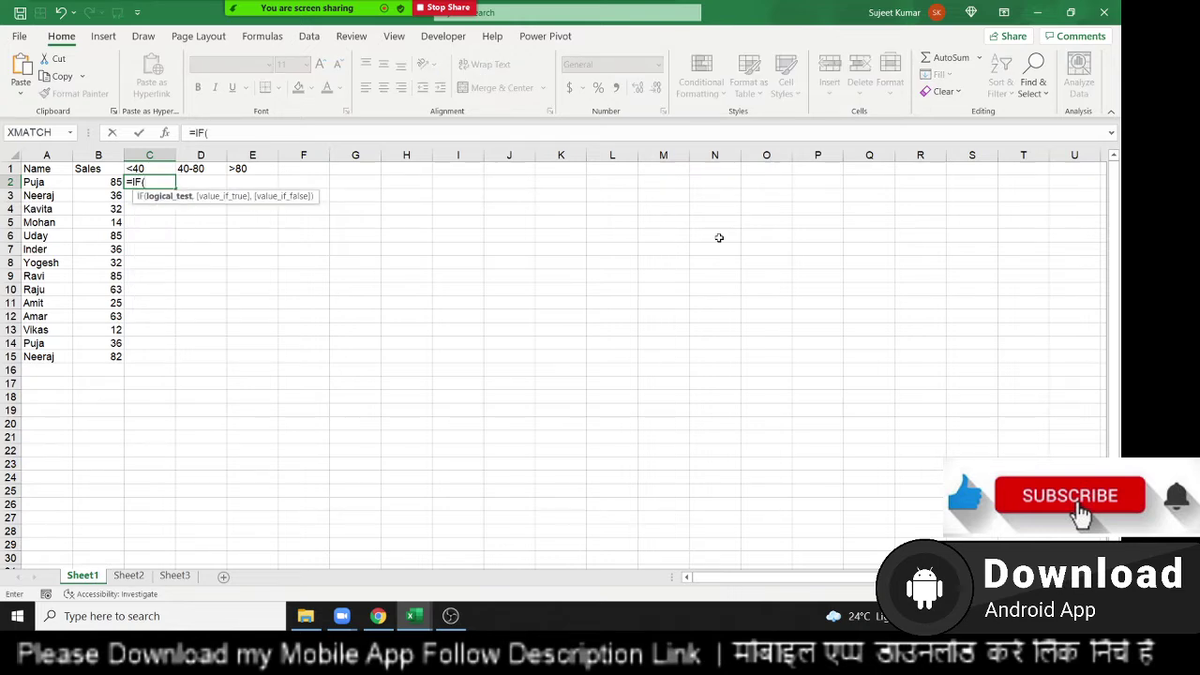
key("Left")
type(">")
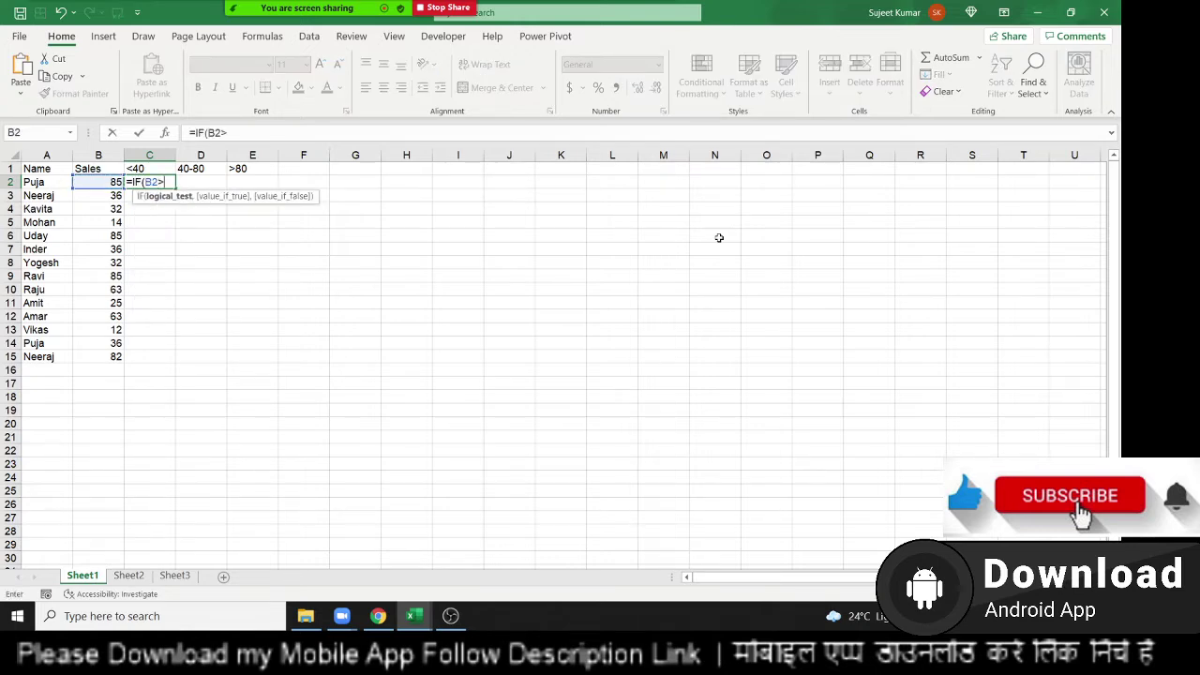
key("BackSpace")
type("<")
type("40,")
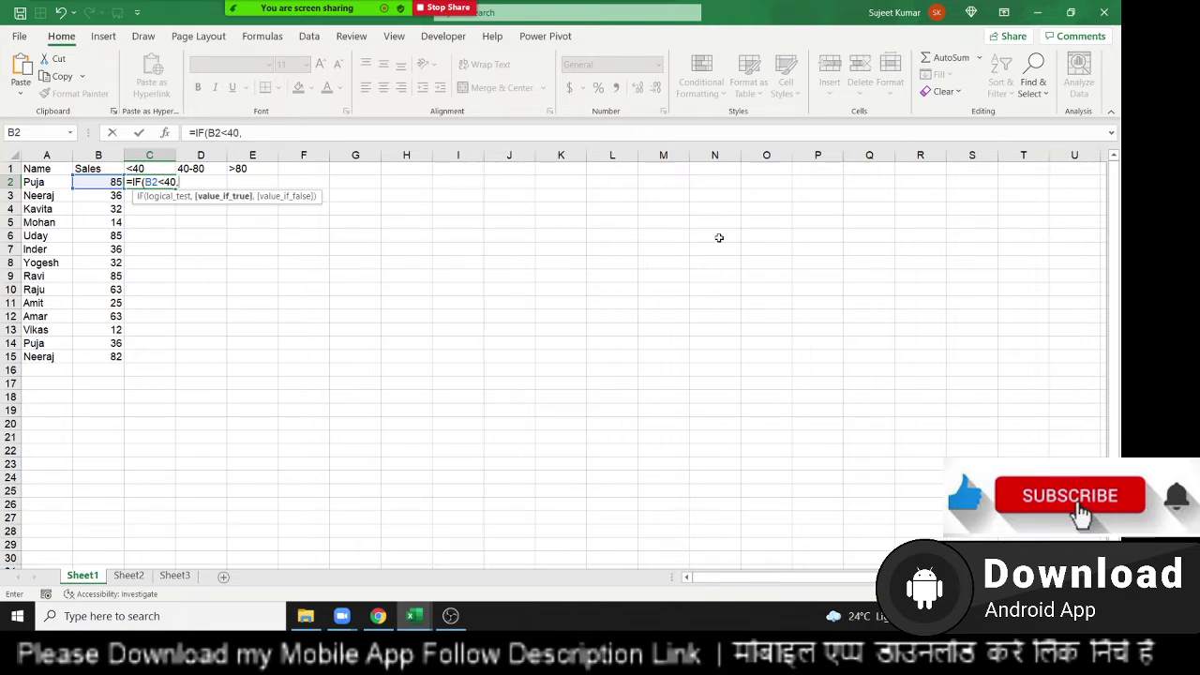
key("Left")
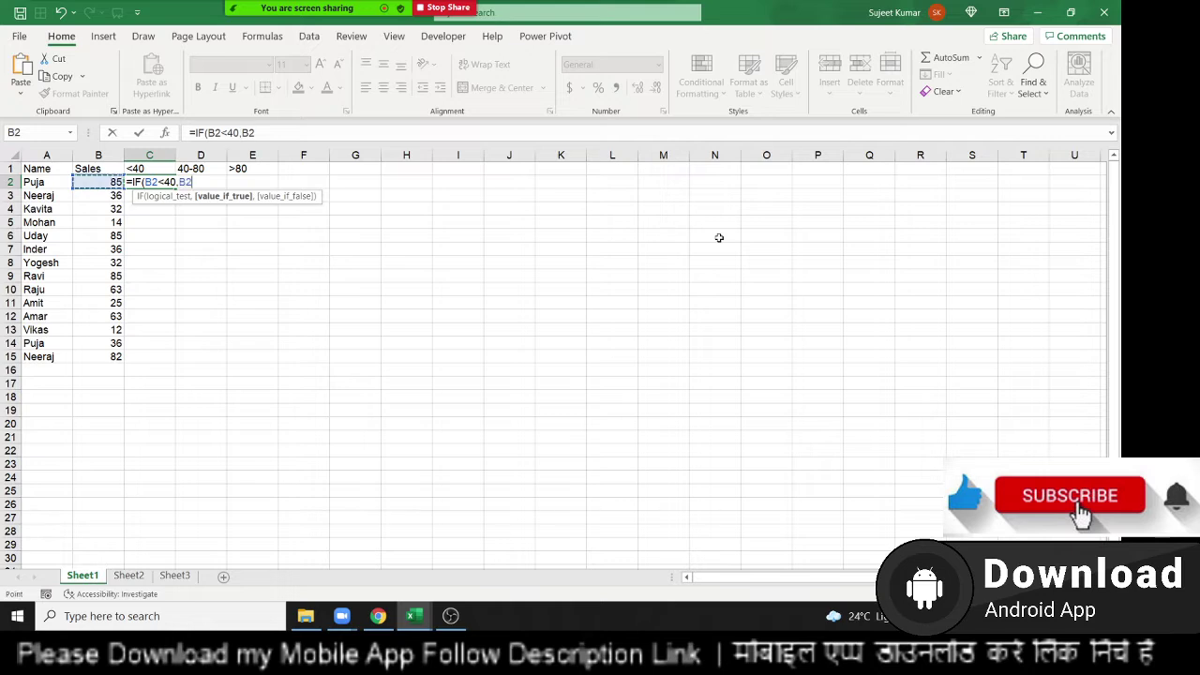
type(",\"\"")
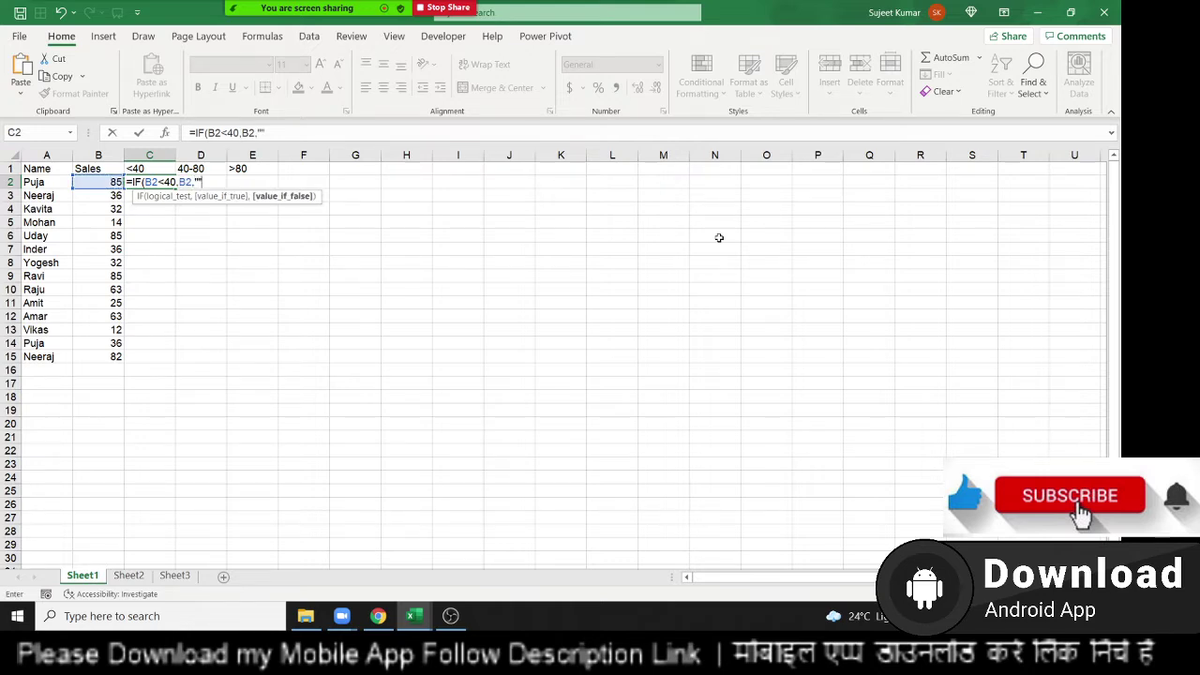
key("Return")
key("Up")
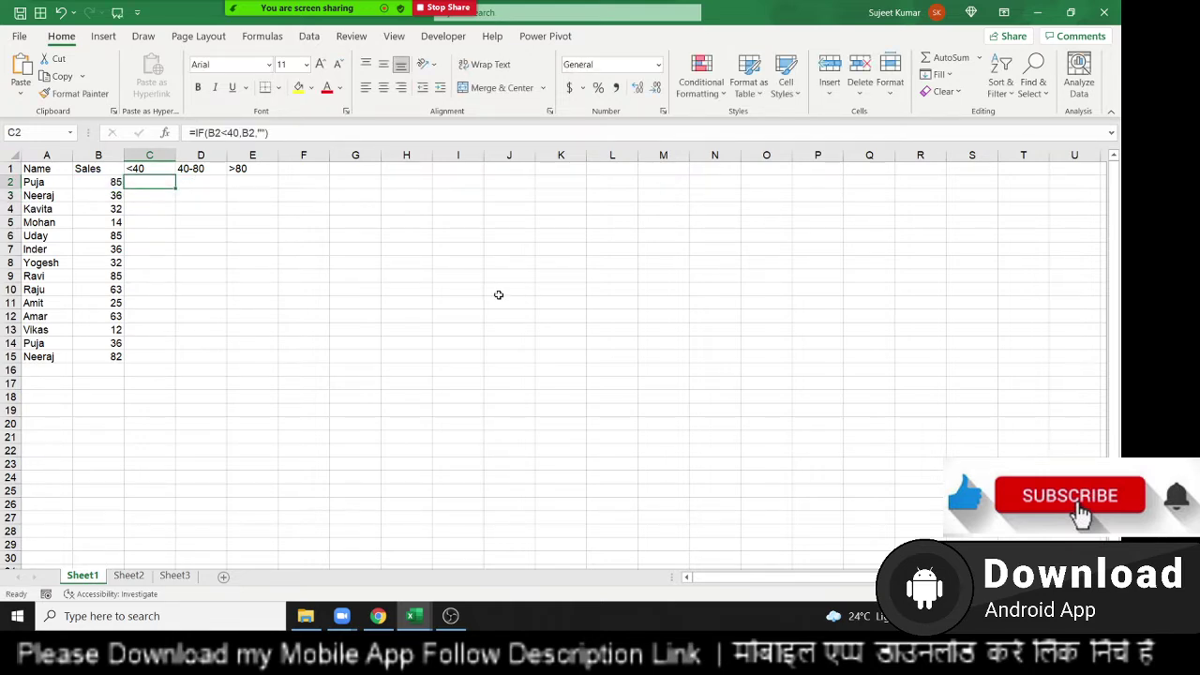
double_click(176, 188)
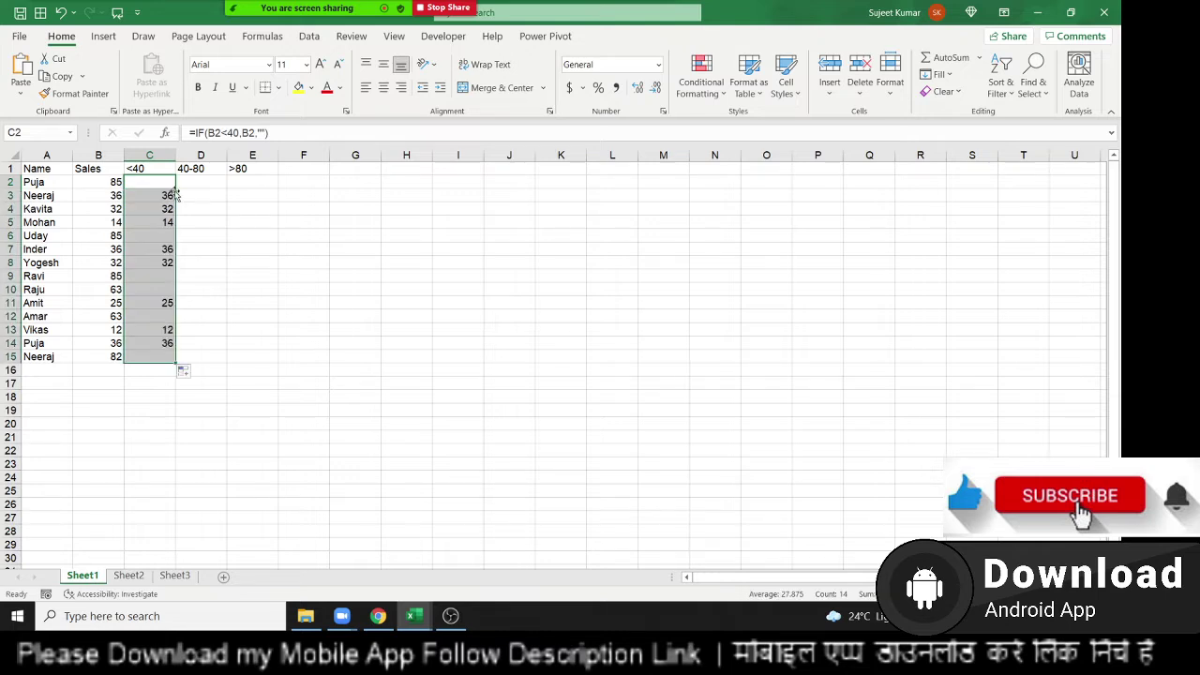
In D2, begin =IF(AND(B2>=40,B2<=80),B2 to return sales between 40 and 80
left_click(195, 179)
type("=I")
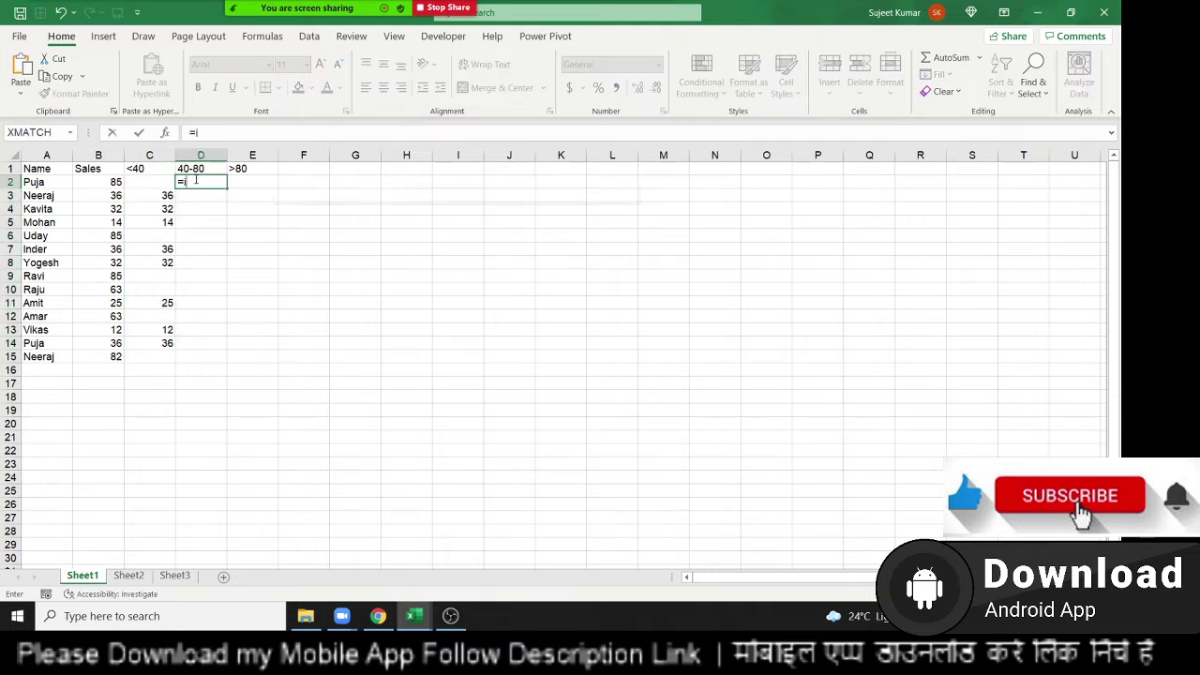
type("F(a")
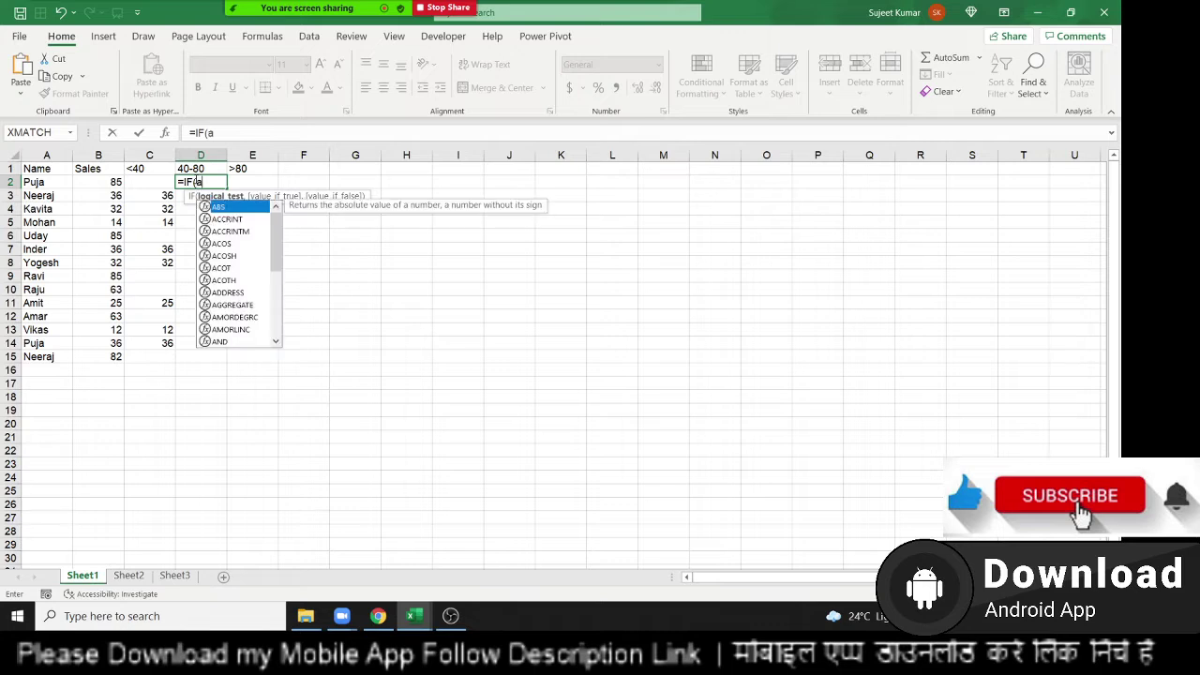
type("nd(")
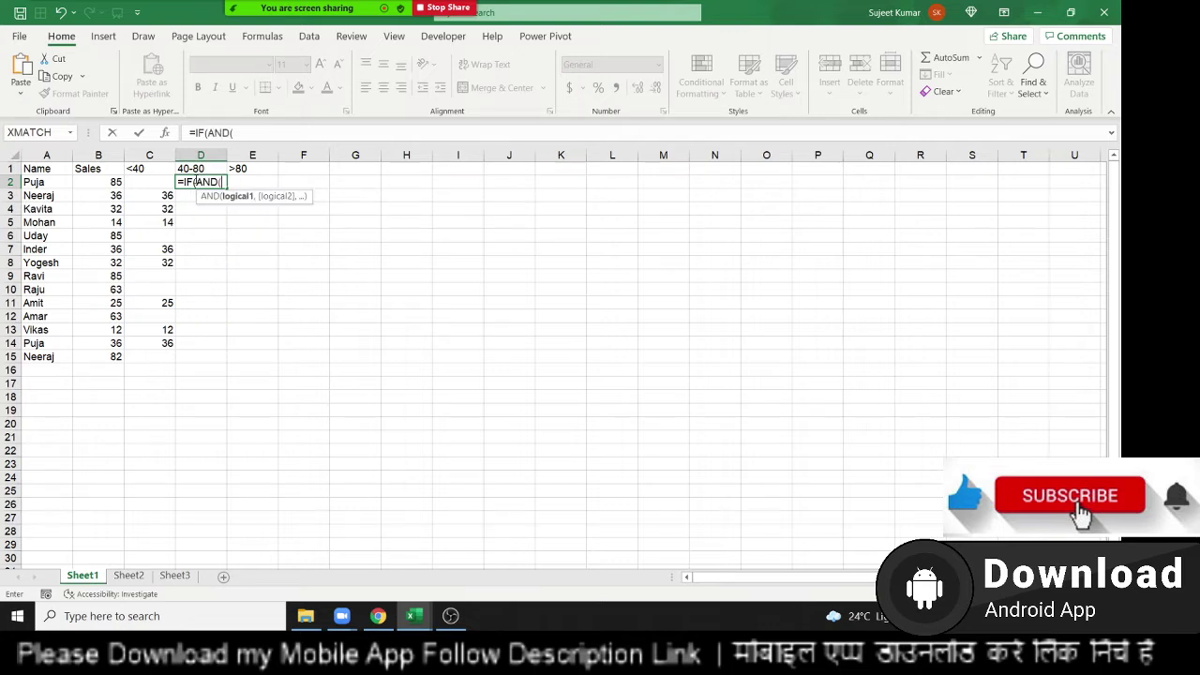
left_click(105, 186)
type(">")
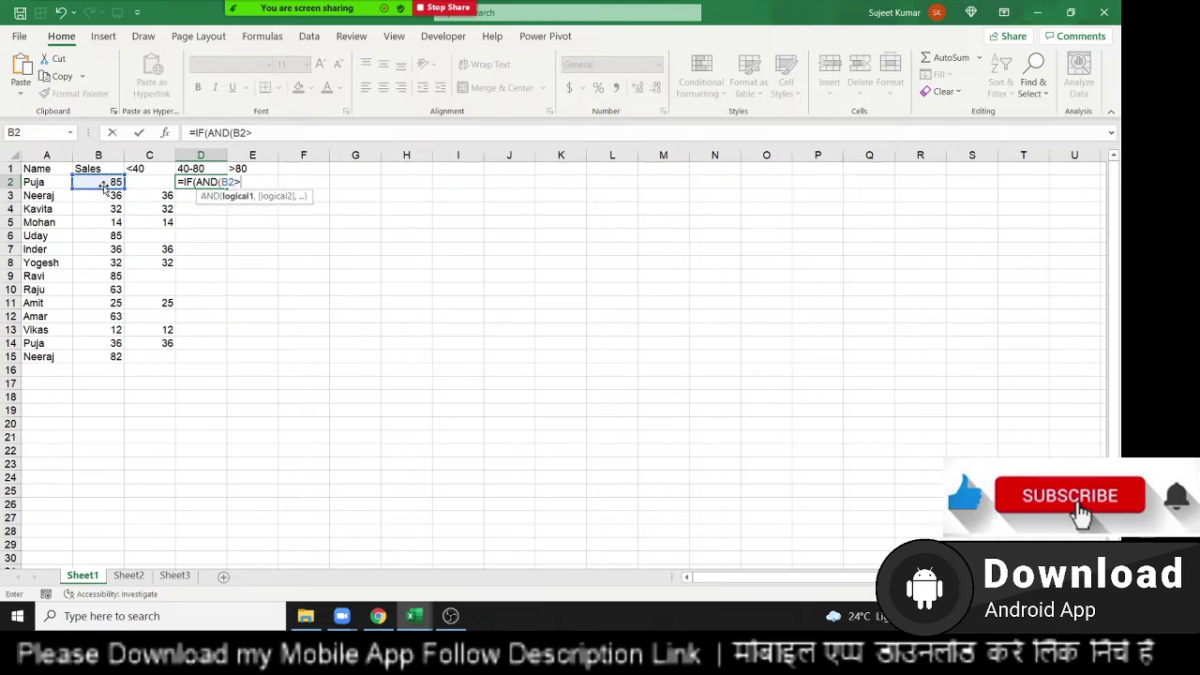
type("=40")
type(",")
left_click(102, 183)
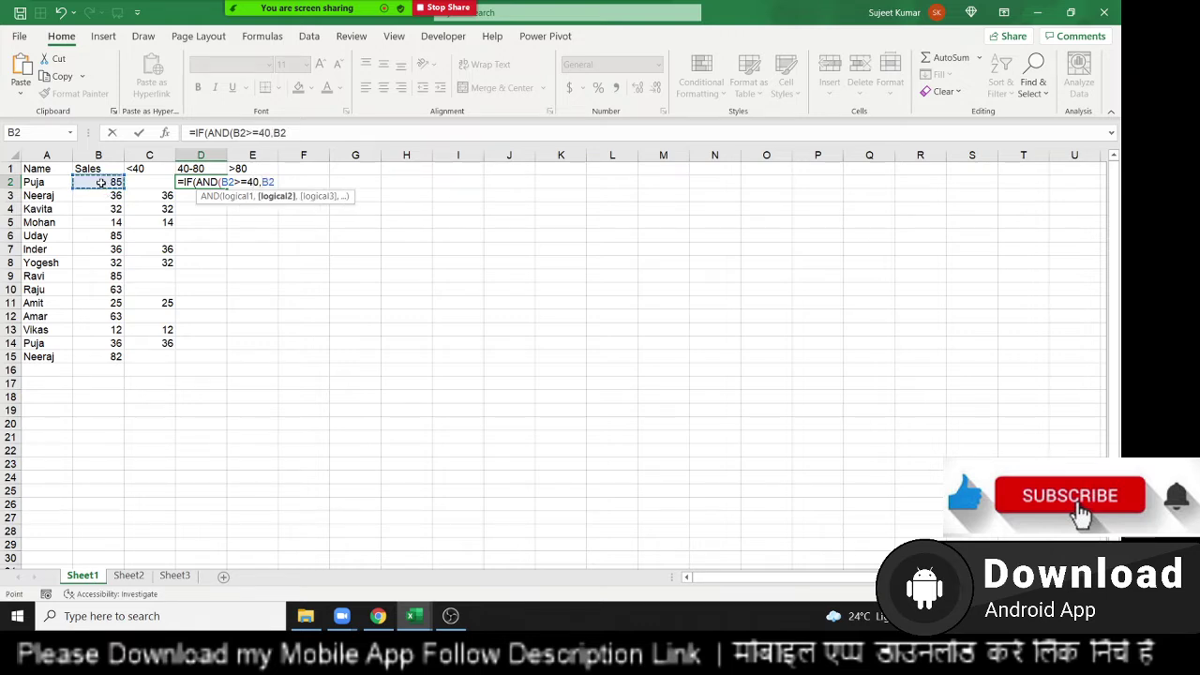
type("<=8")
type("0),")
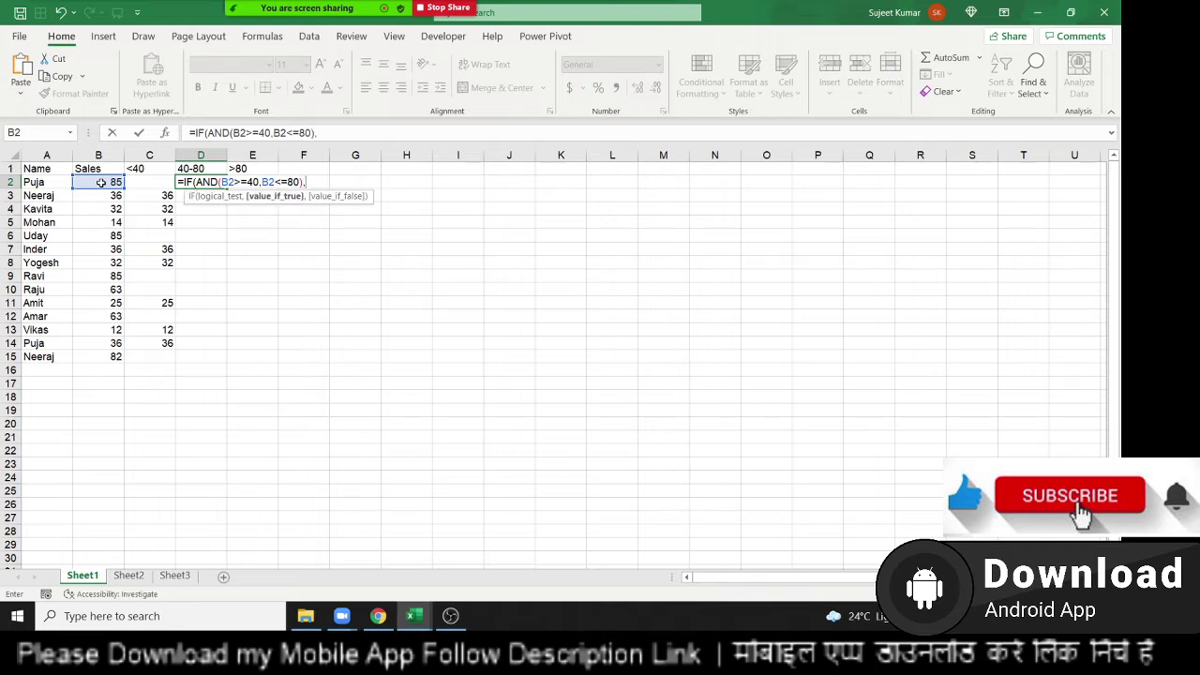
left_click(102, 182)
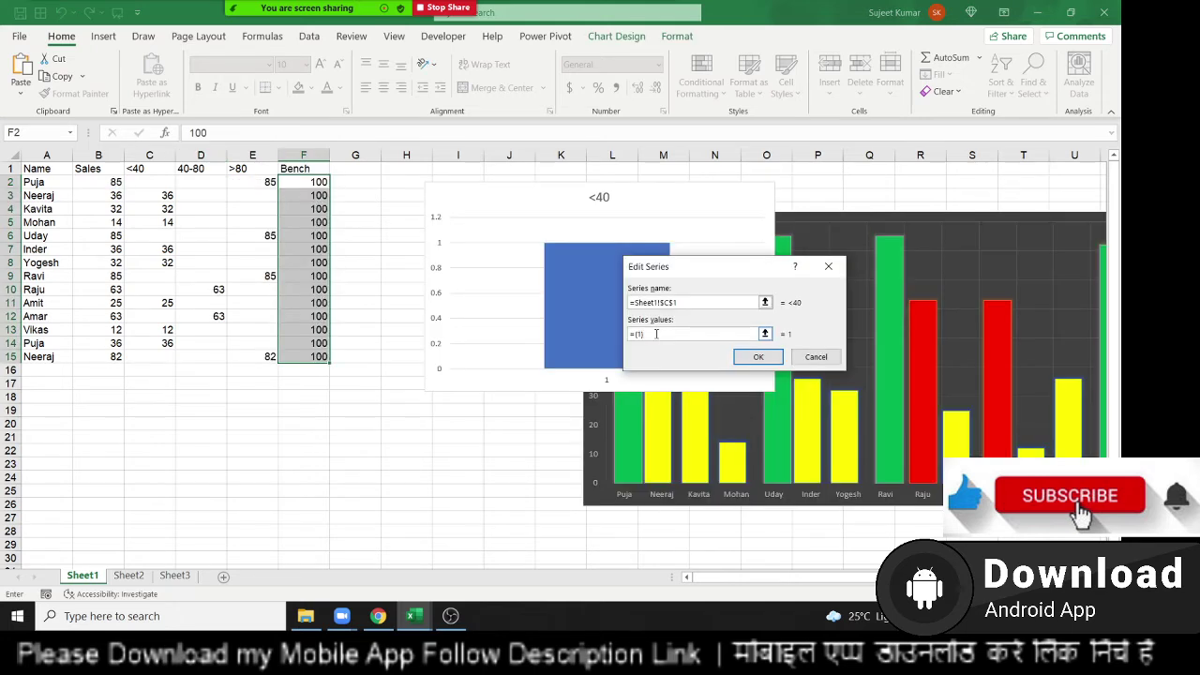
Abandon the series edit using the <40 and Bench values and remove the empty chart
key("BackSpace")
key("BackSpace")
key("BackSpace")
left_click_drag(147, 182, 149, 357)
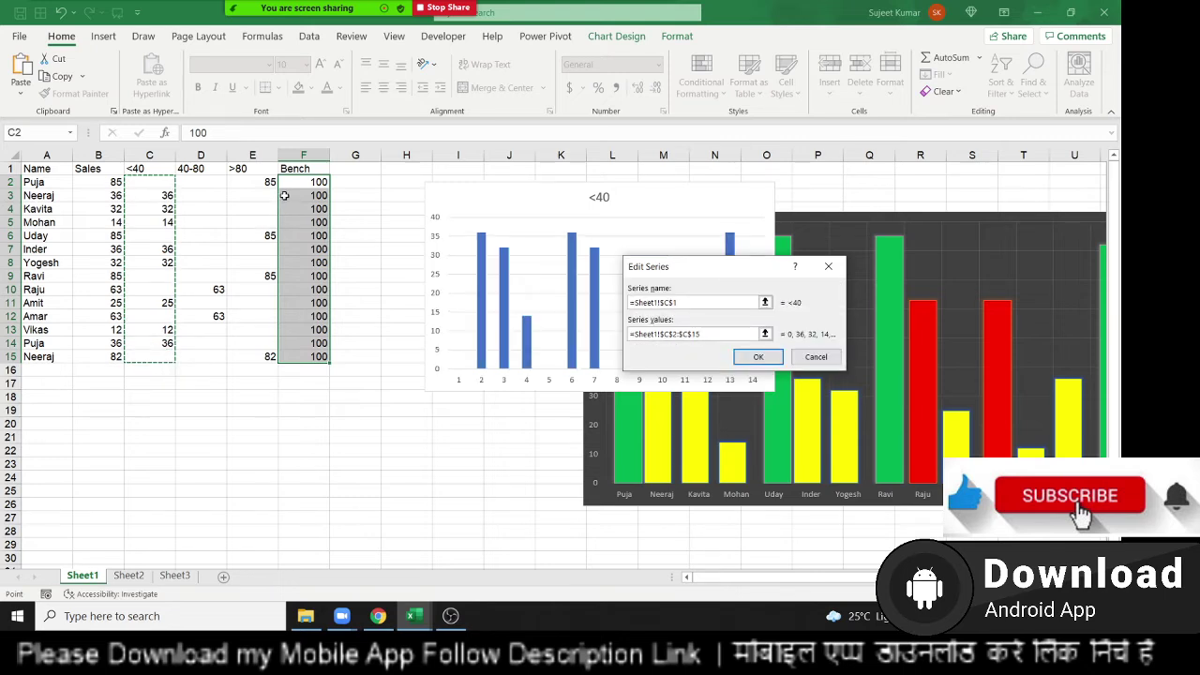
left_click_drag(296, 182, 296, 358, "ctrl")
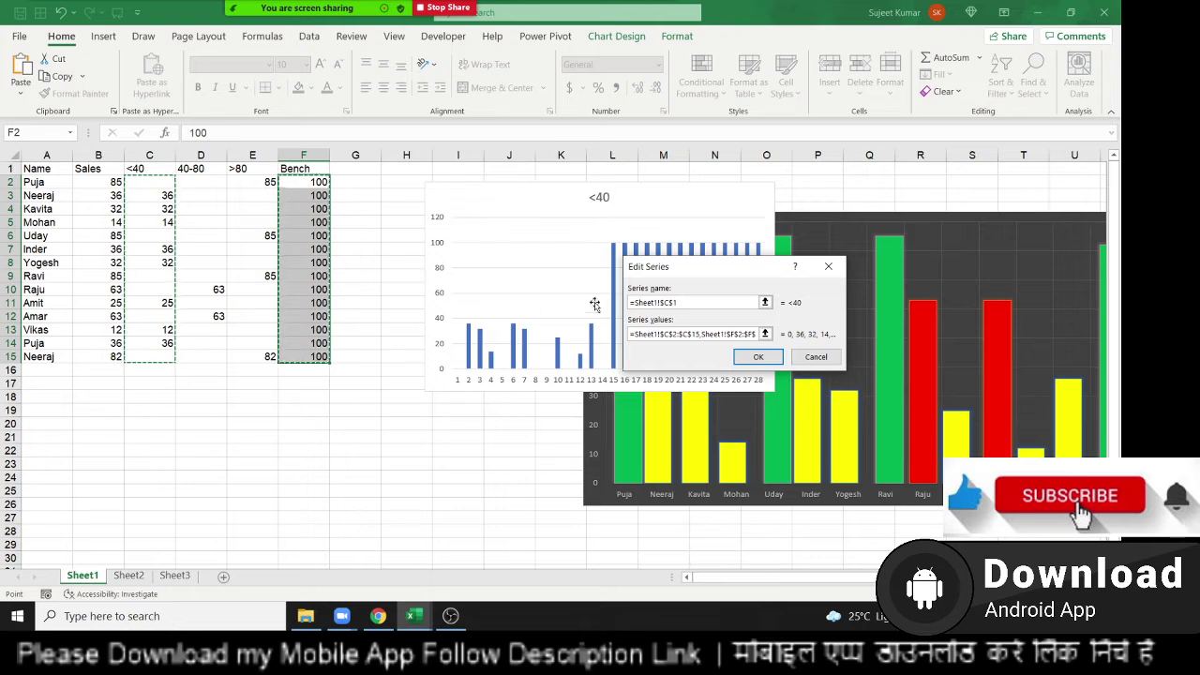
left_click_drag(684, 273, 806, 302)
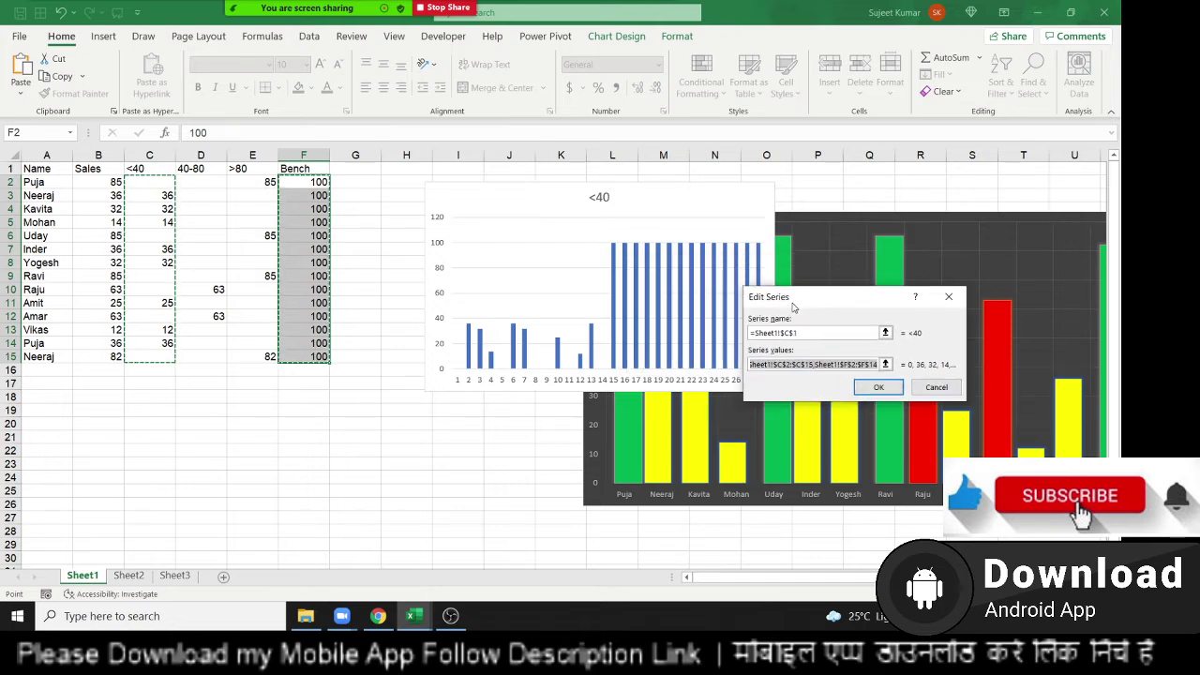
left_click(916, 388)
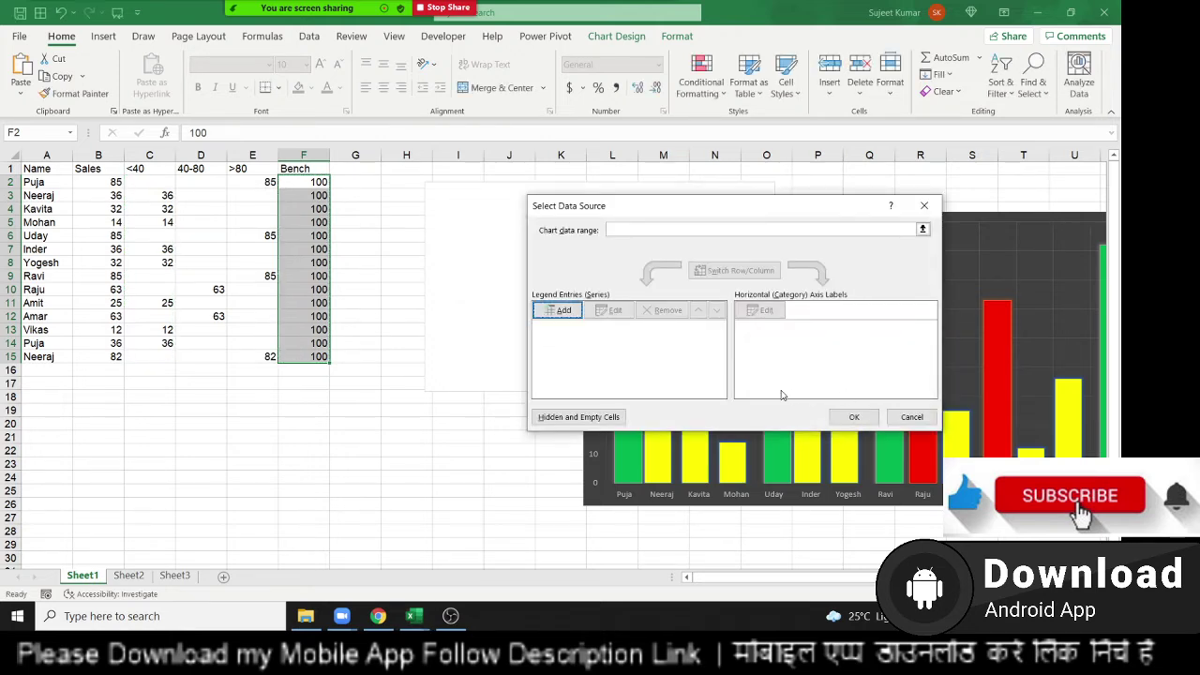
left_click(911, 418)
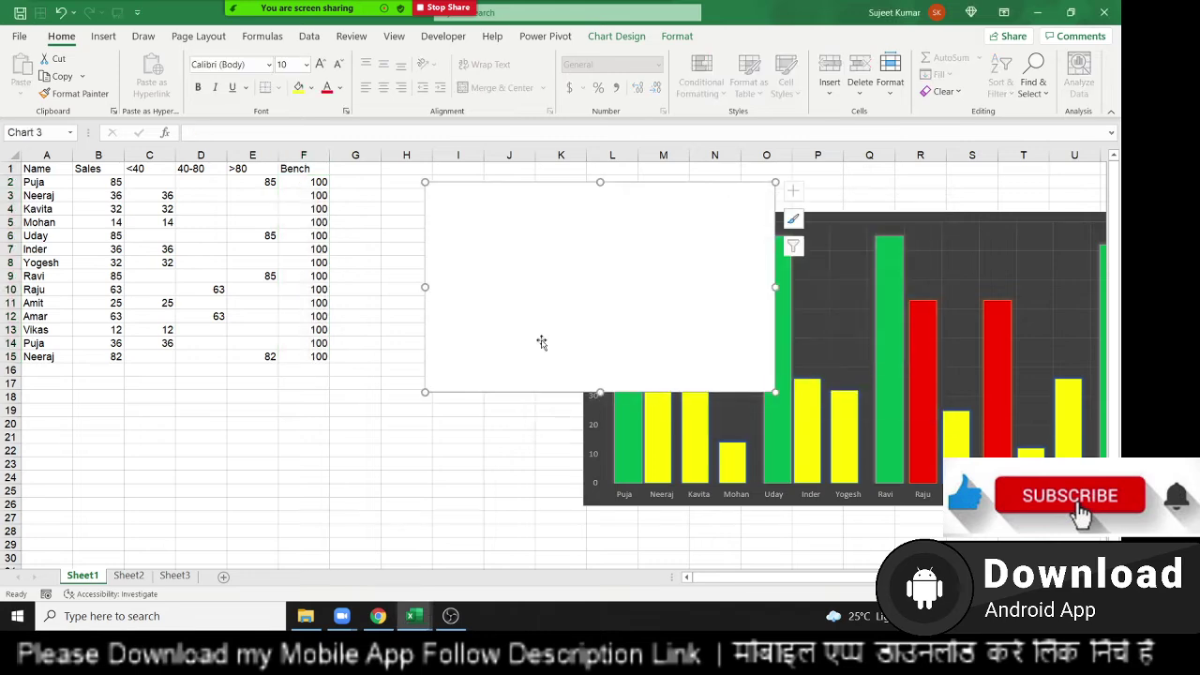
key("ctrl+z")
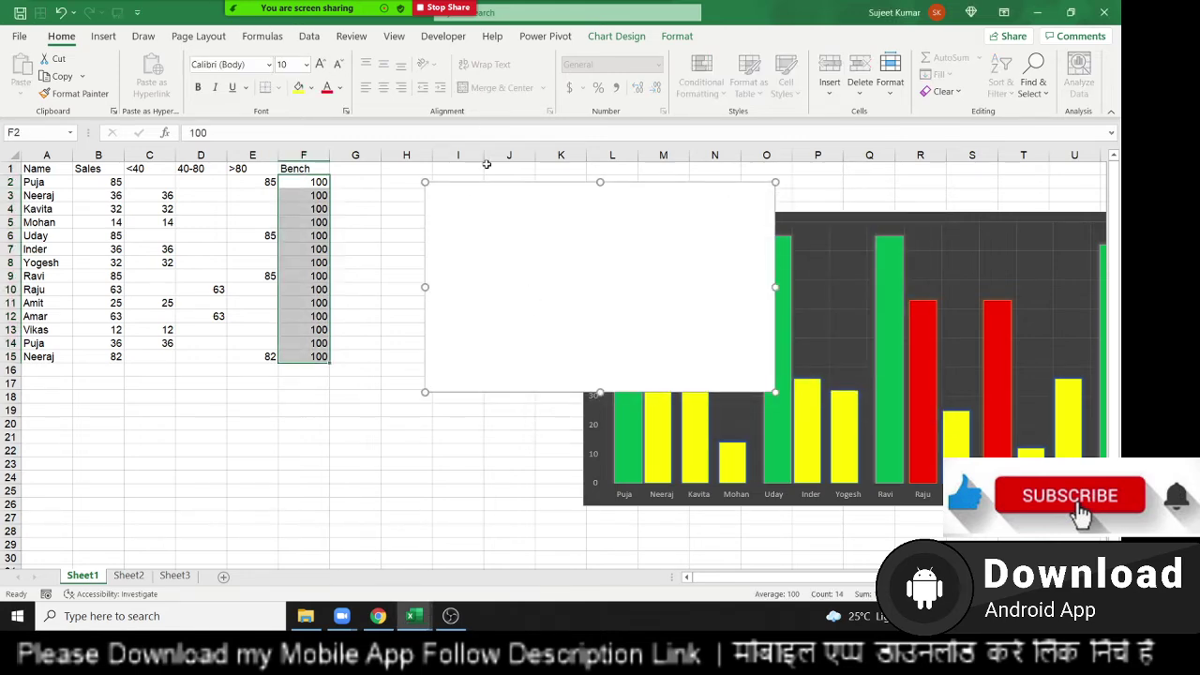
Insert a trial stacked column chart of the Bench values, then delete it
left_click(103, 36)
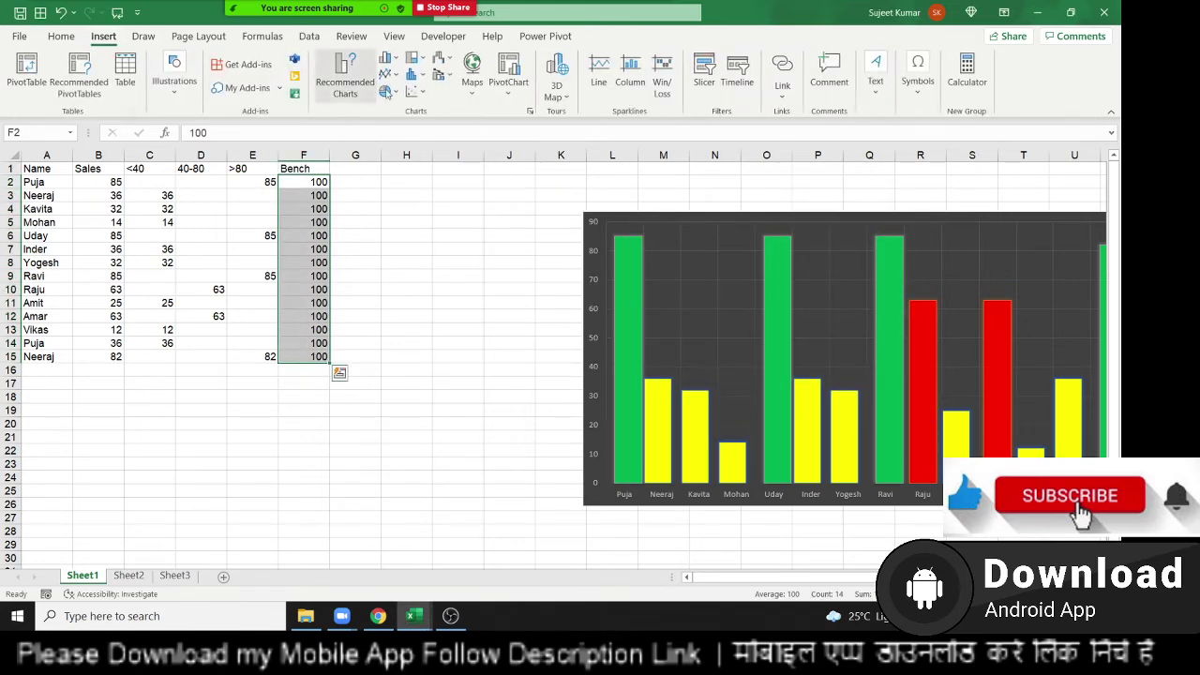
left_click(392, 62)
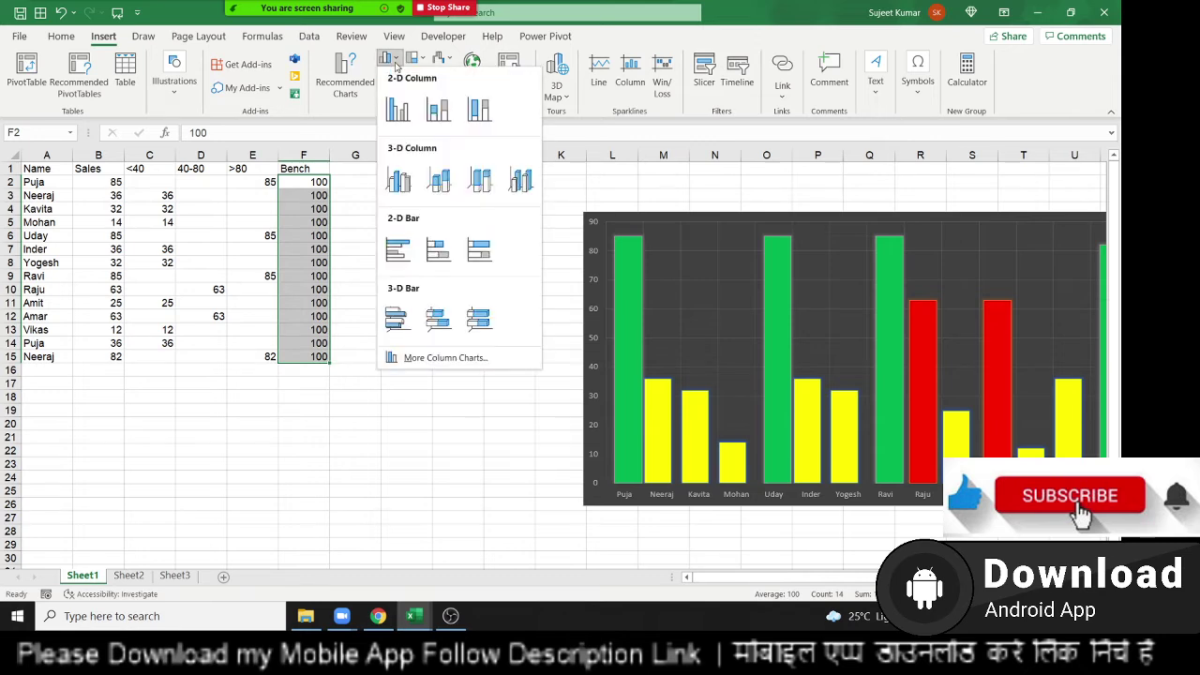
left_click(434, 118)
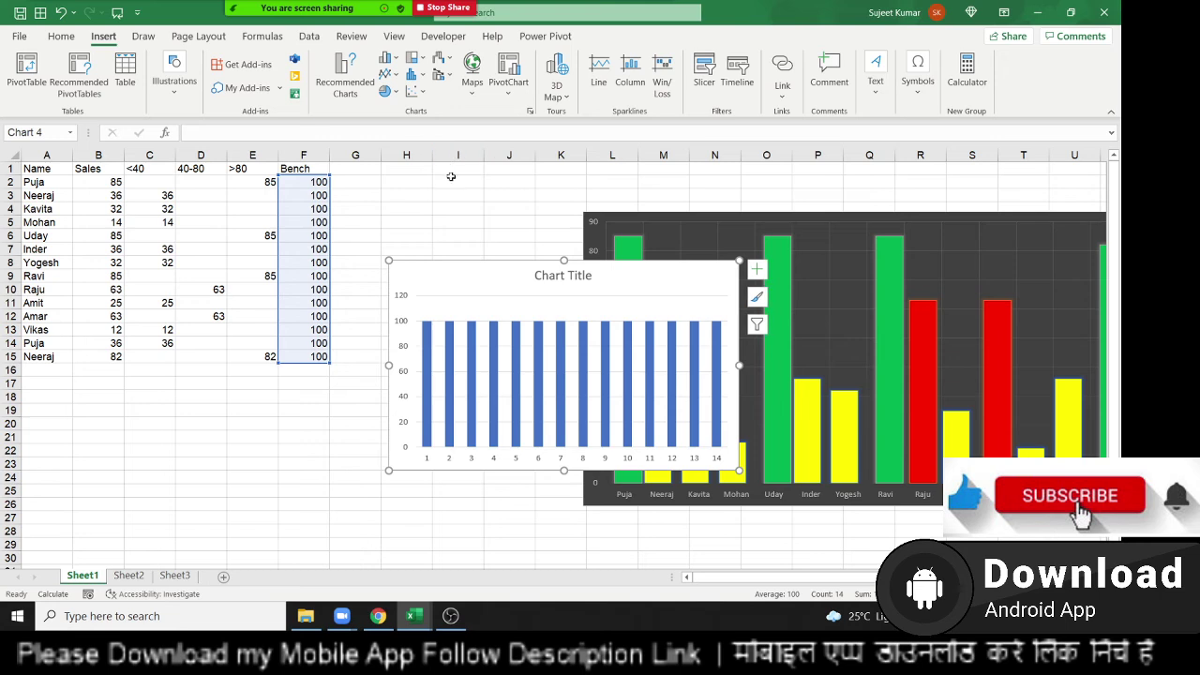
key("Delete")
left_click(352, 274)
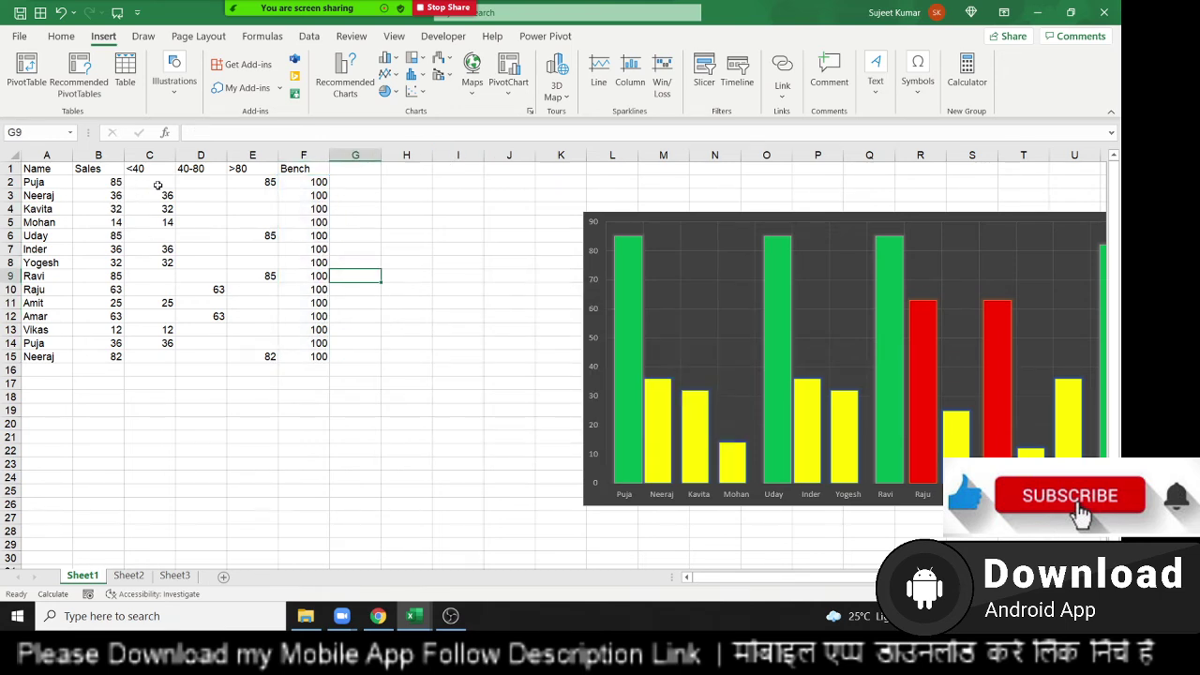
Insert a Stacked Column chart from the table and enlarge it slightly
mouse_move(157, 184)
left_mouse_down()
mouse_move(275, 318)
mouse_move(271, 355)
left_mouse_up()
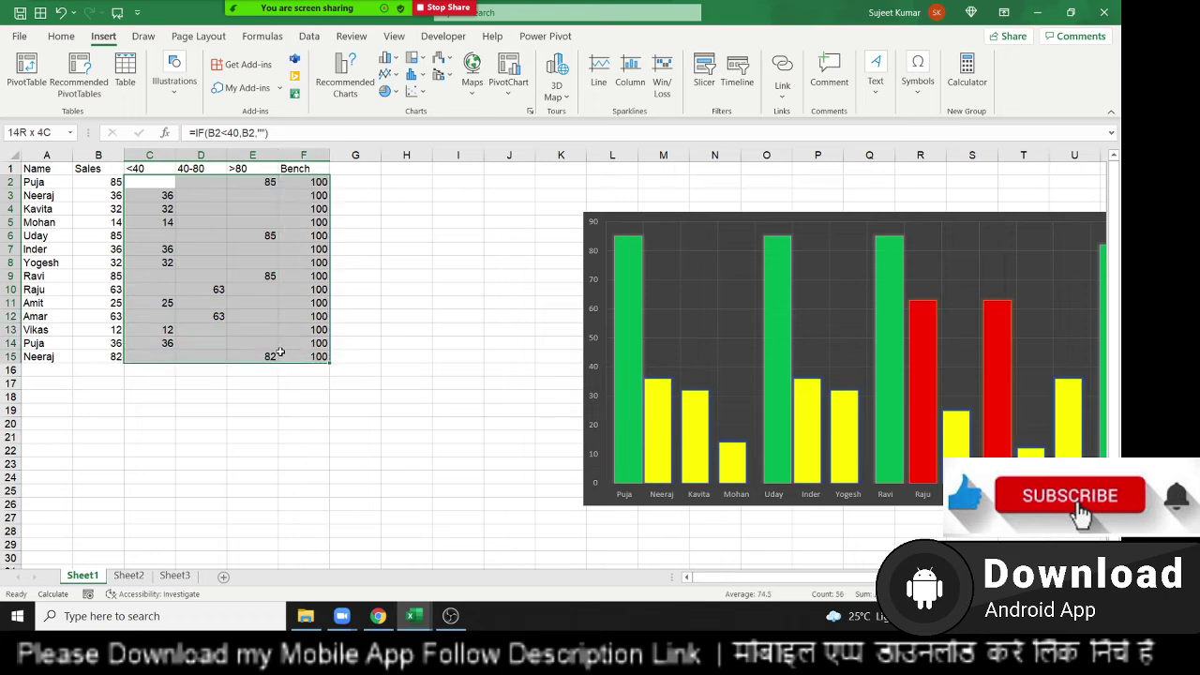
left_click(338, 227)
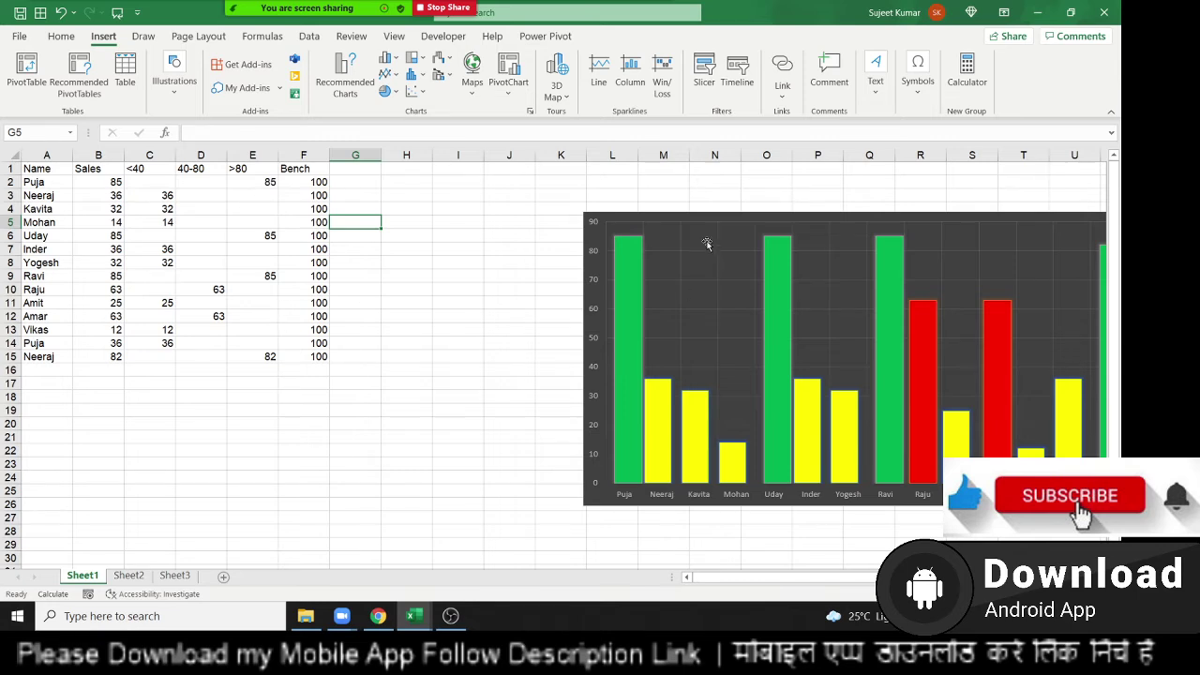
left_click(396, 63)
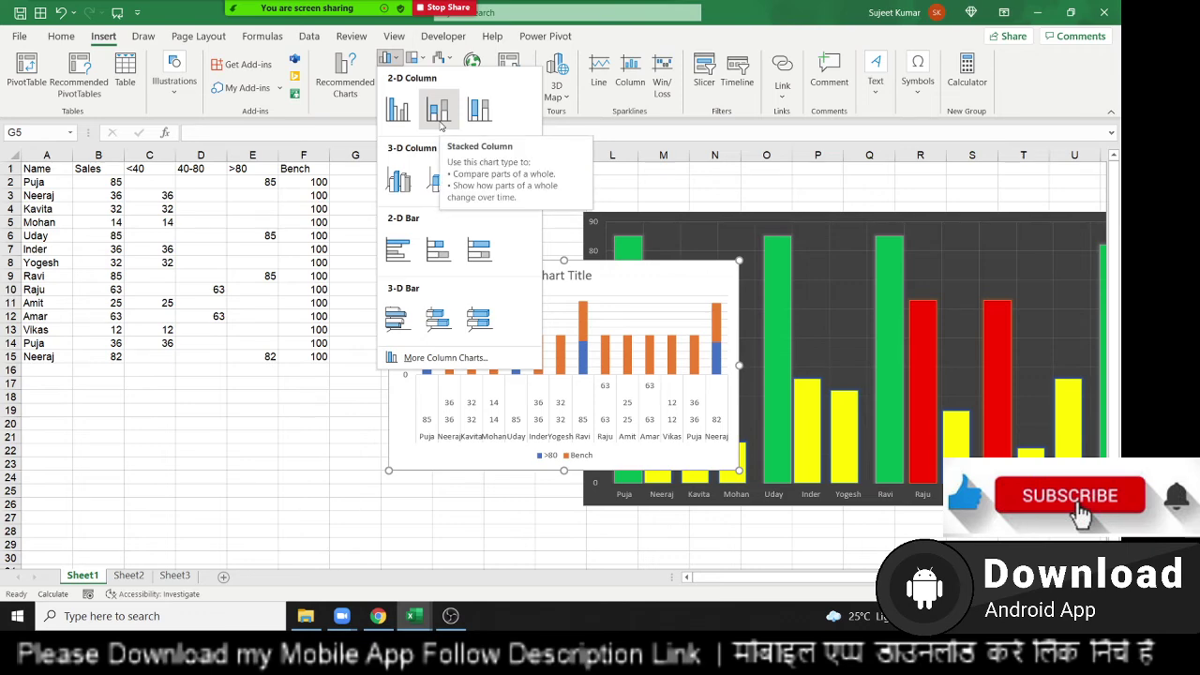
left_click(440, 126)
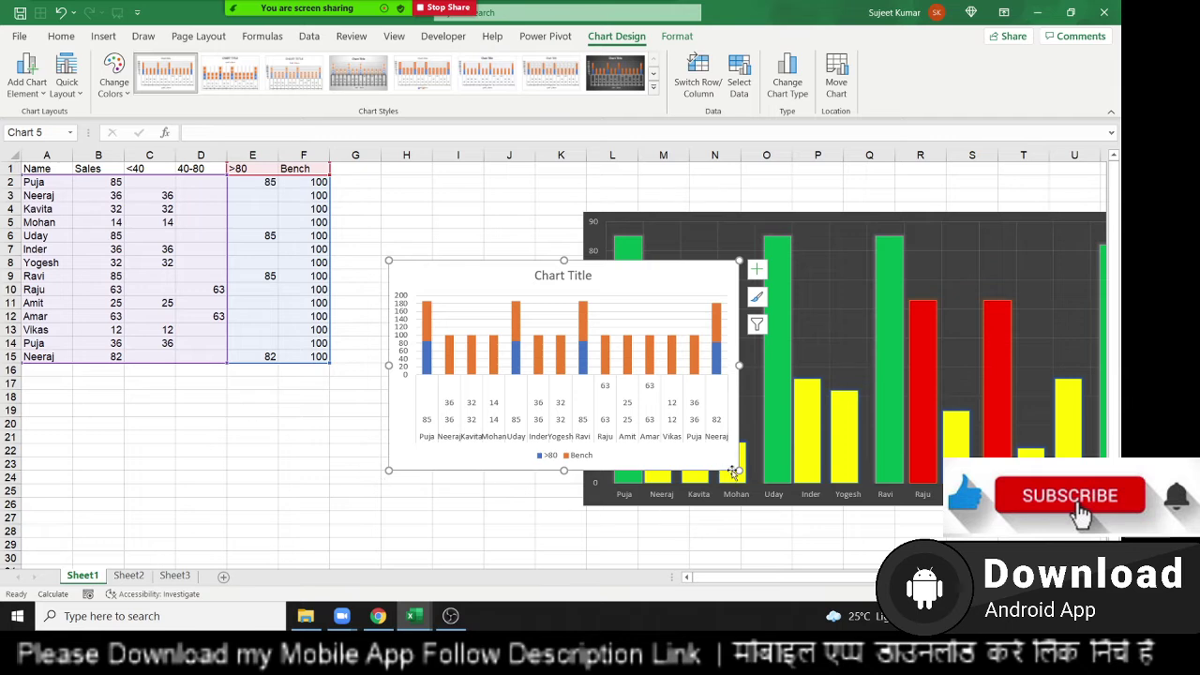
left_click_drag(736, 470, 745, 475)
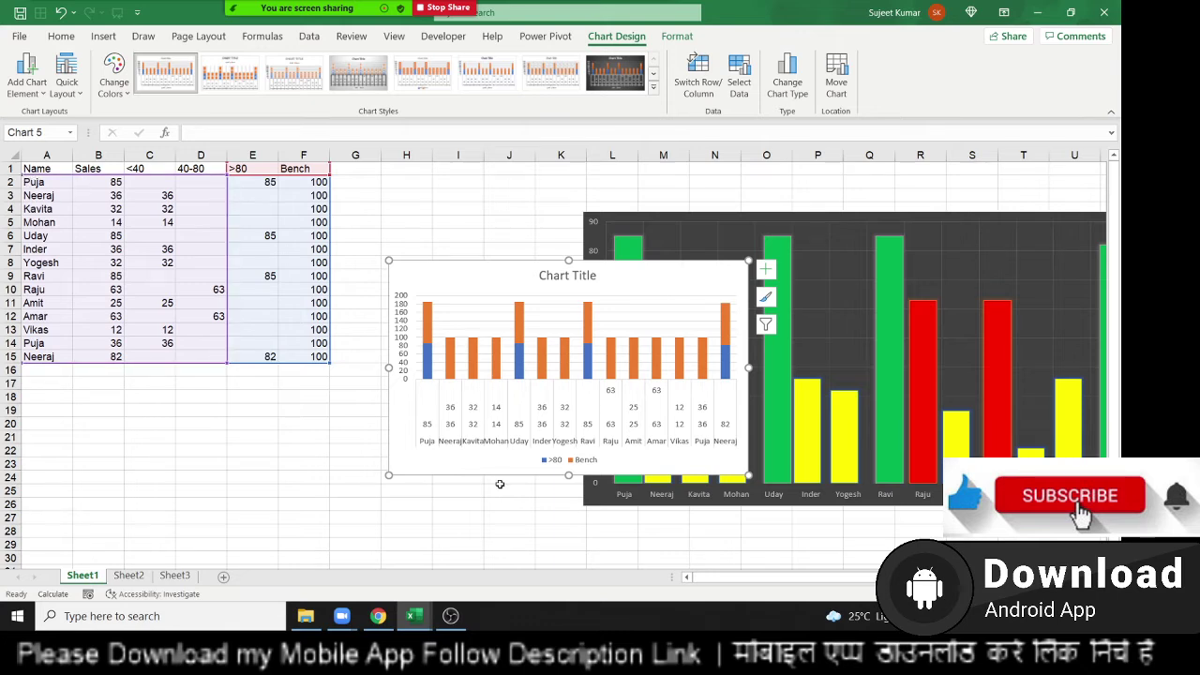
In Select Data, review the value ranges of the >80 and Bench series
right_click(453, 474)
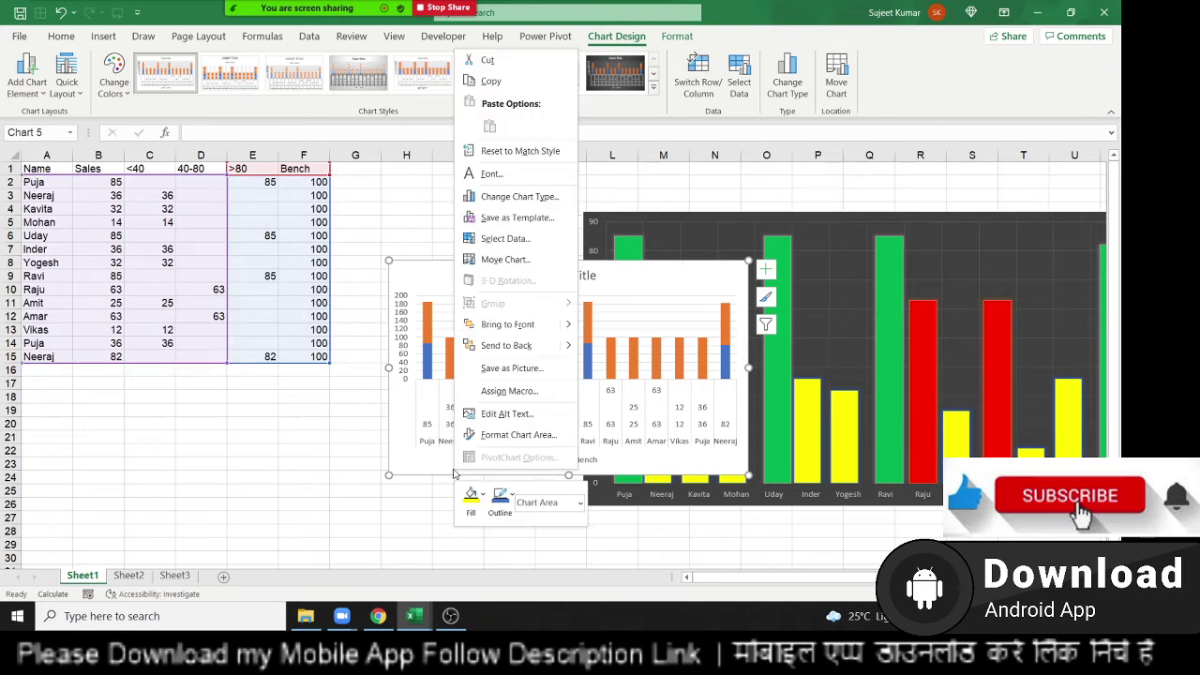
left_click(511, 245)
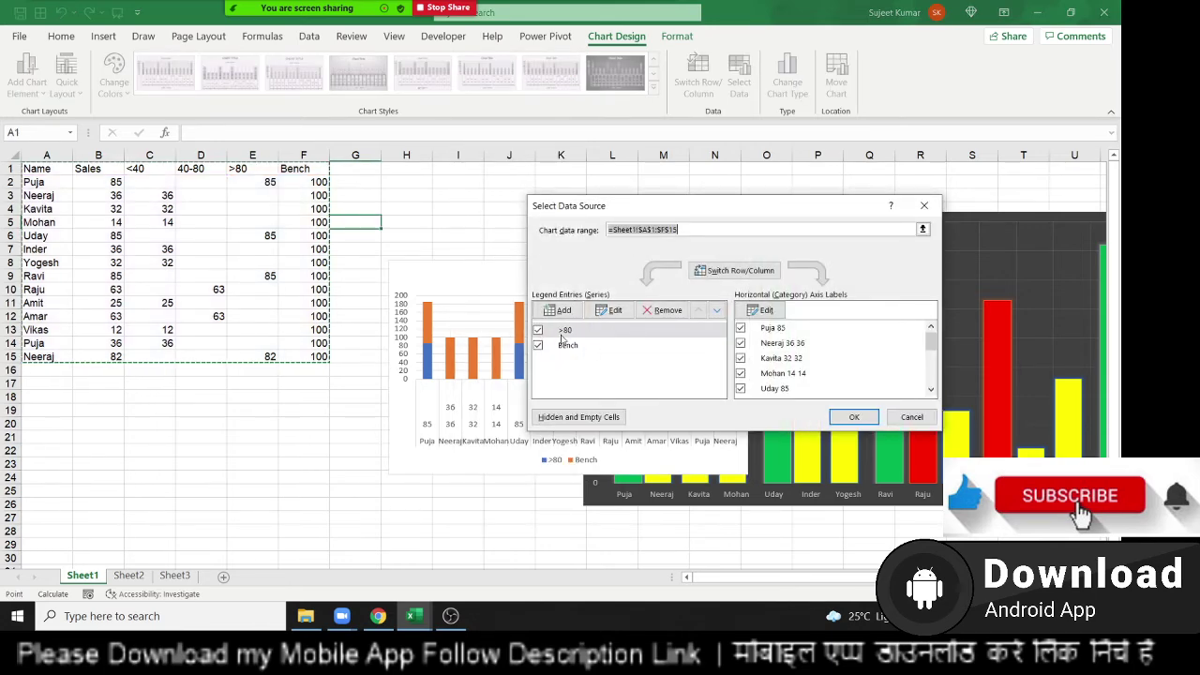
left_click(560, 335)
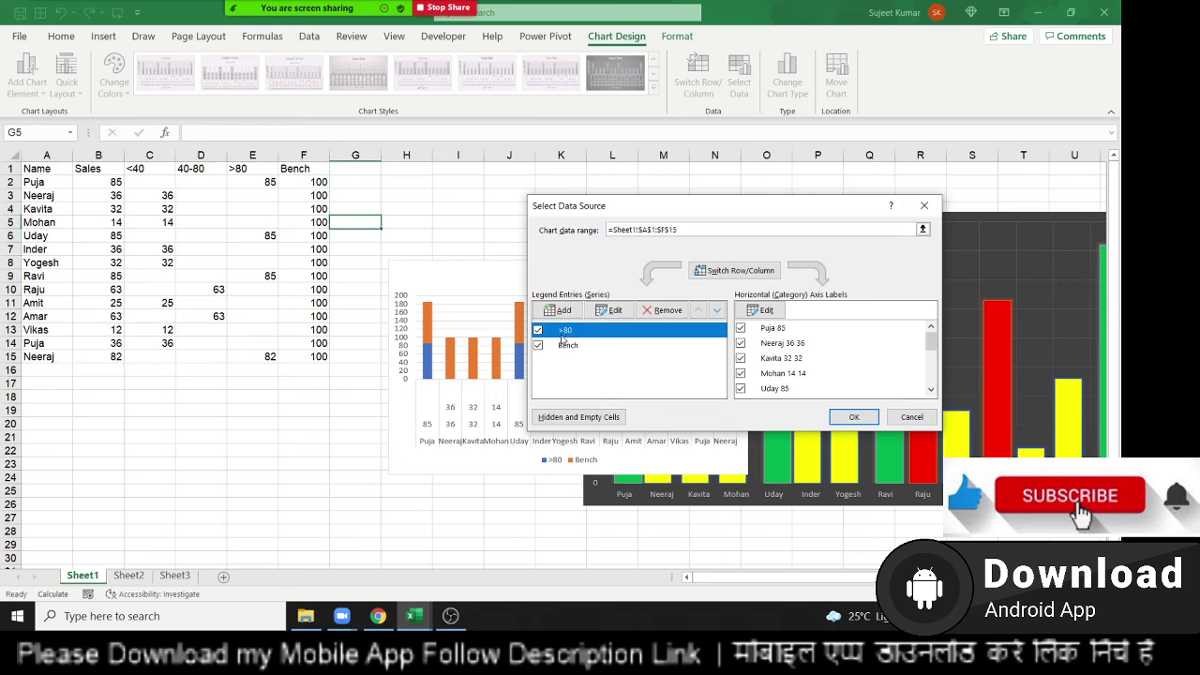
left_click(610, 312)
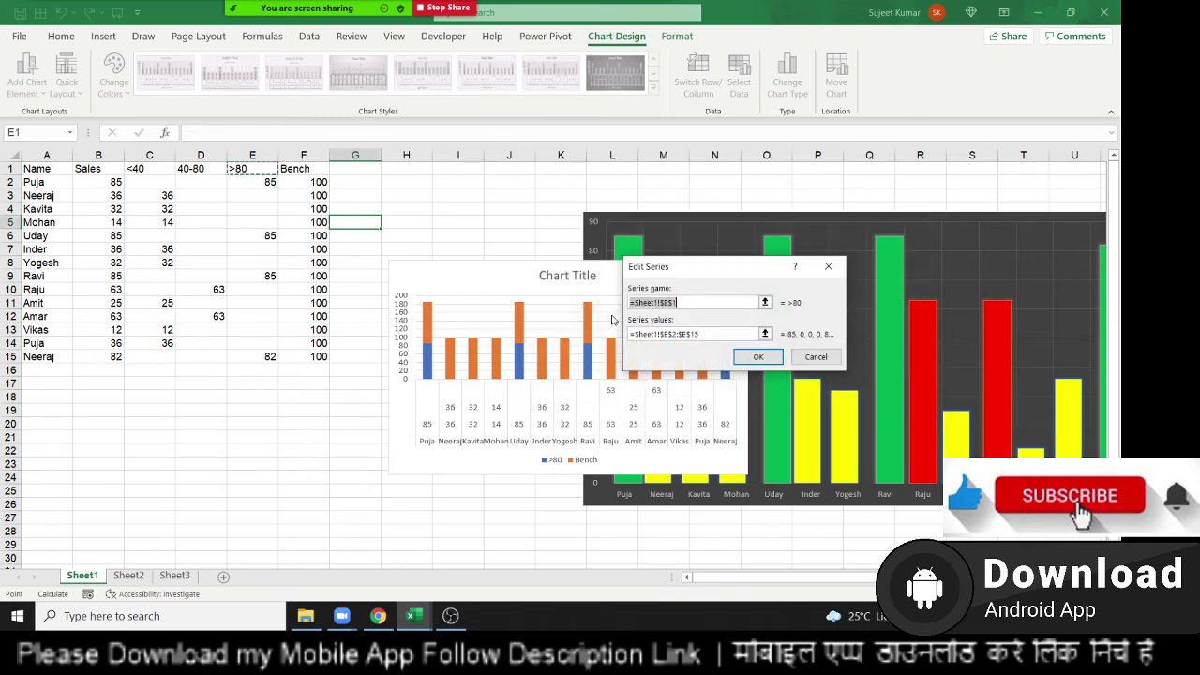
left_click(691, 335)
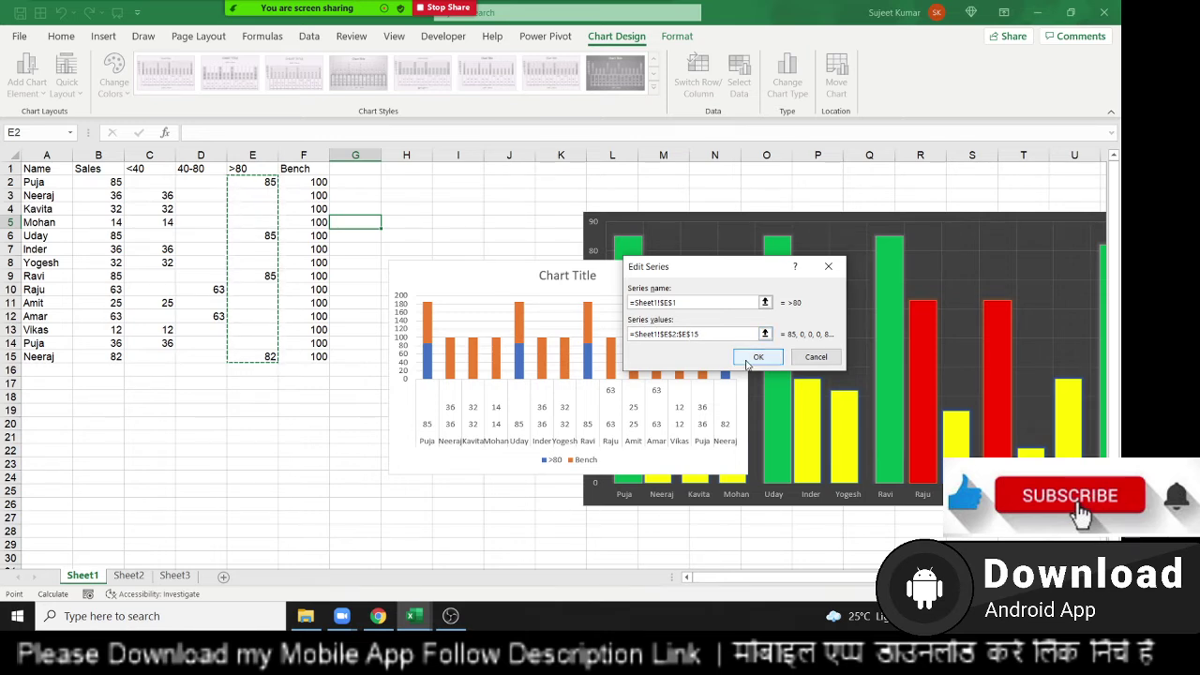
left_click(747, 363)
left_click(607, 346)
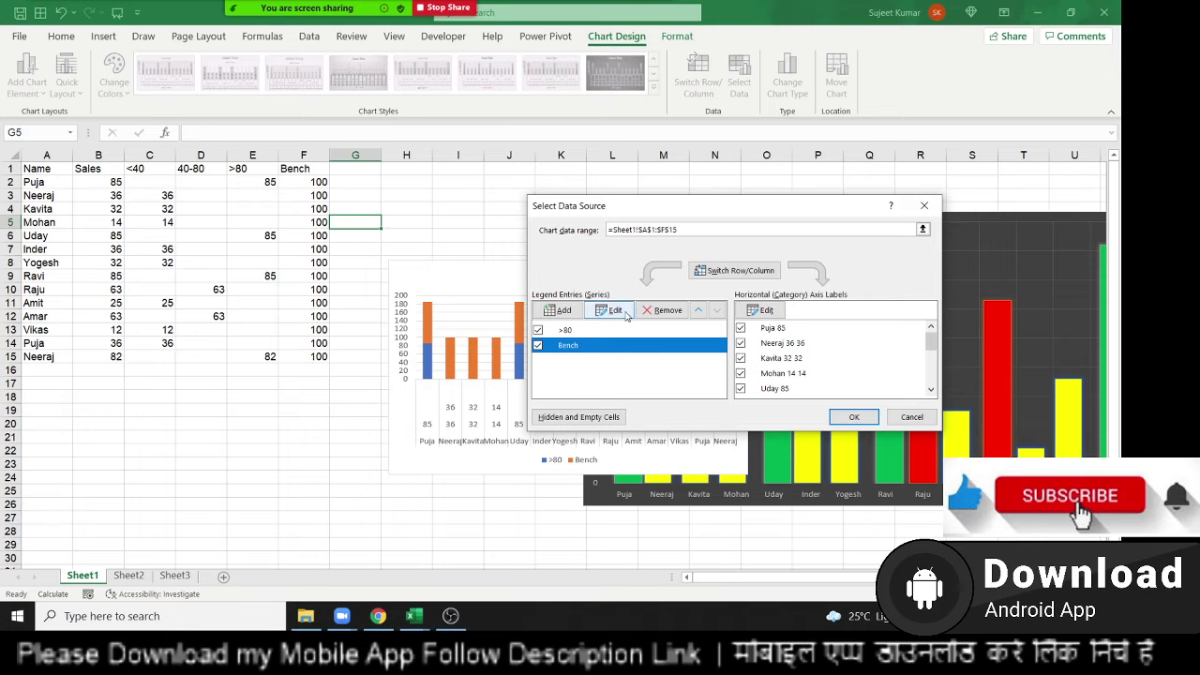
left_click(625, 314)
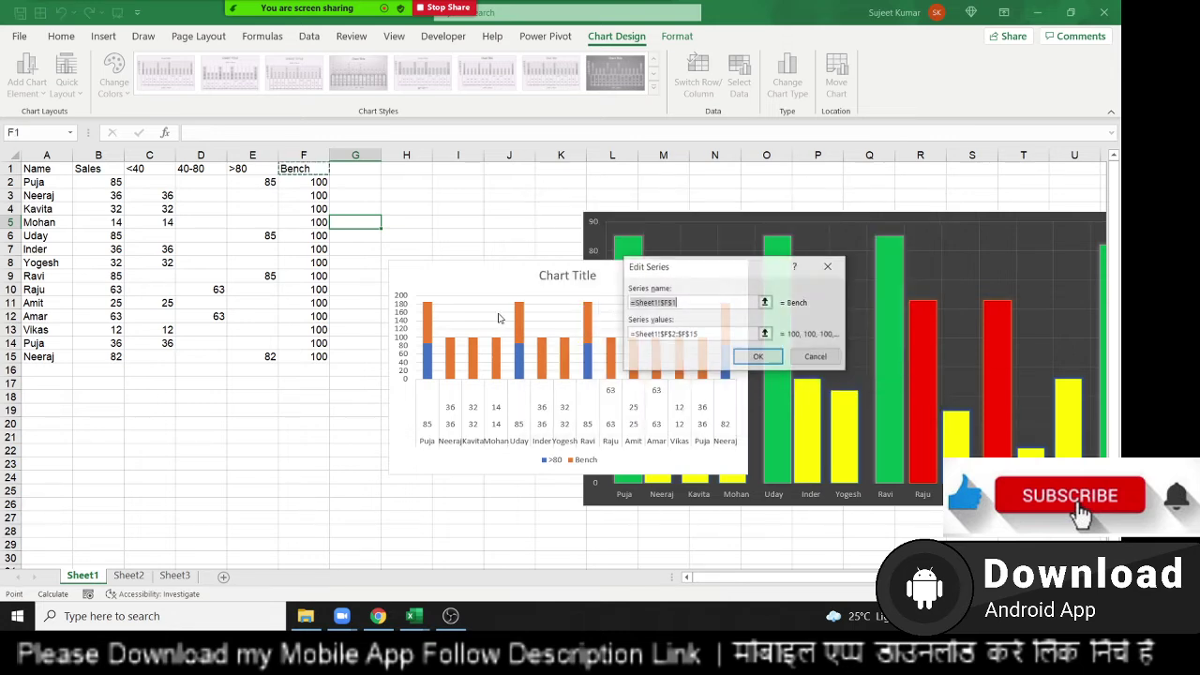
left_click(690, 334)
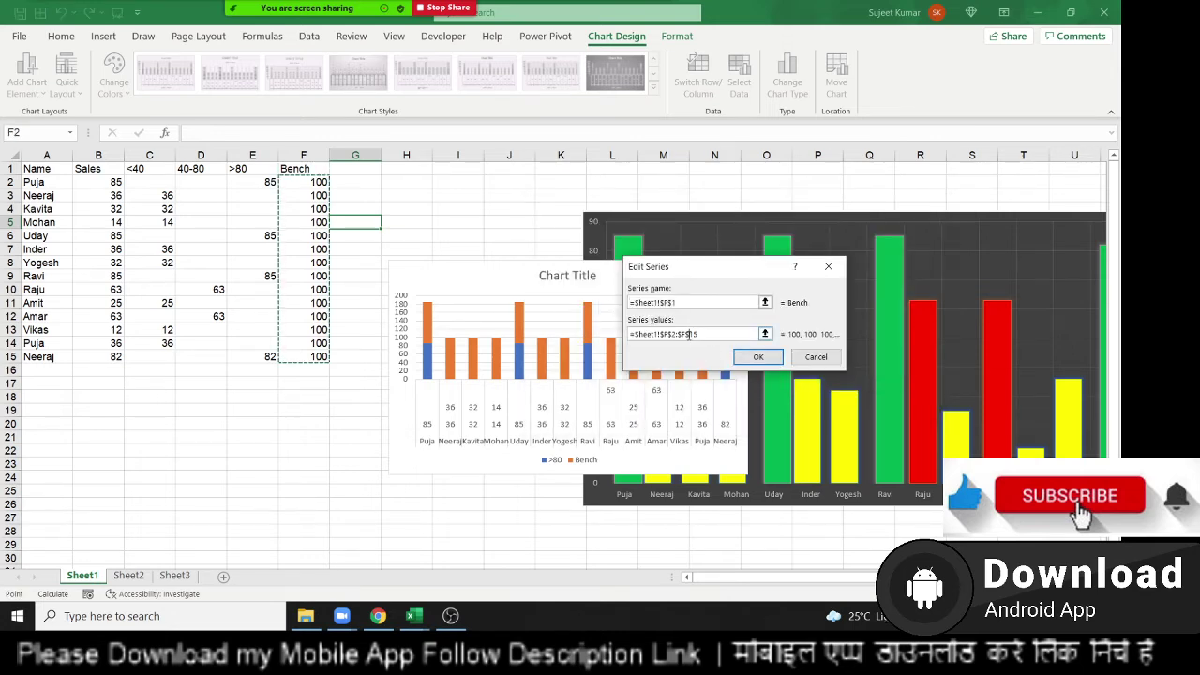
left_click(751, 362)
Set the horizontal axis labels to $A$1:$A$15
left_click(760, 311)
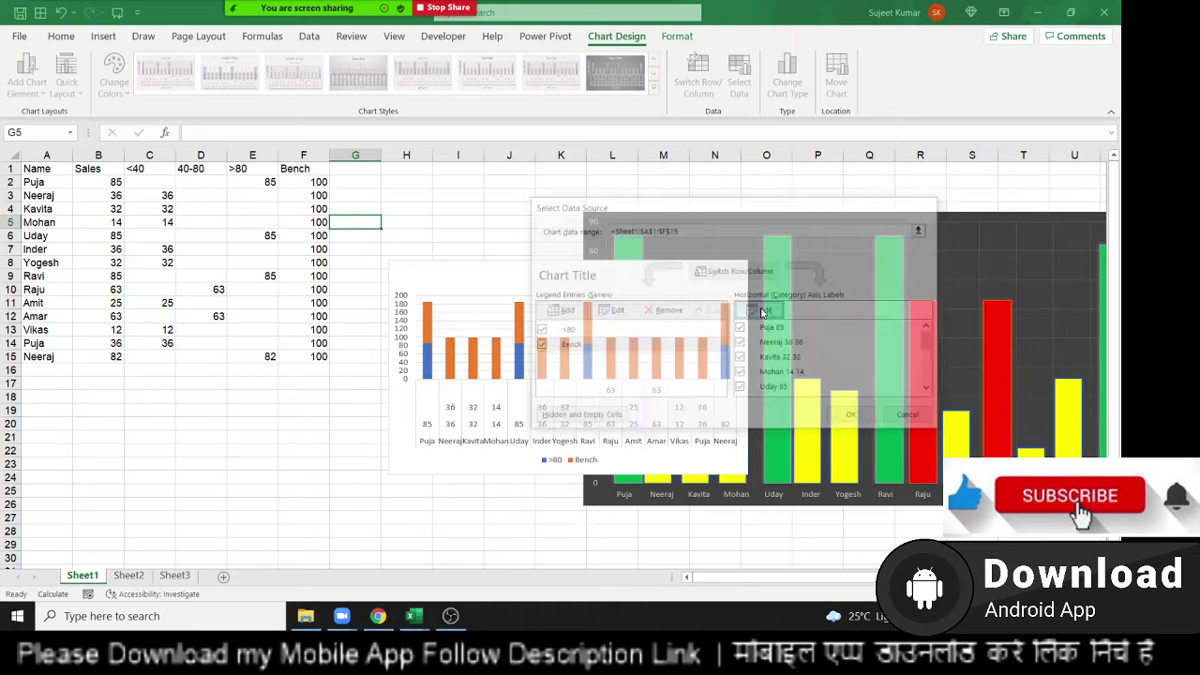
left_click(42, 171)
left_click_drag(42, 172, 42, 351)
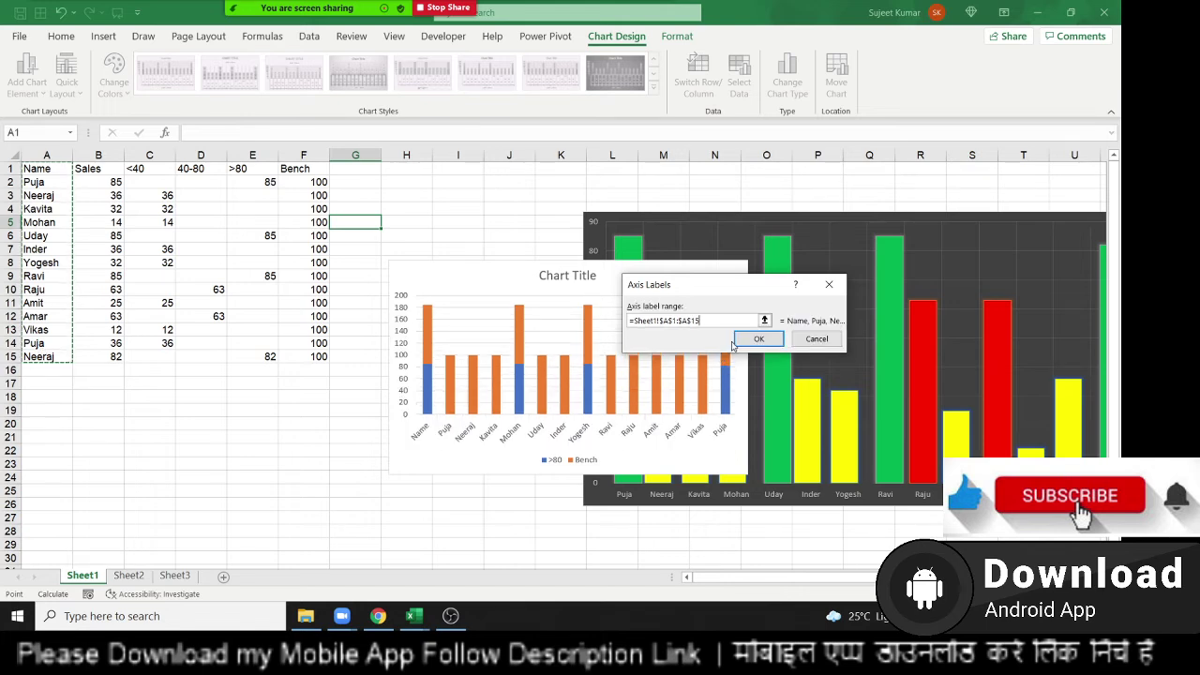
left_click(757, 339)
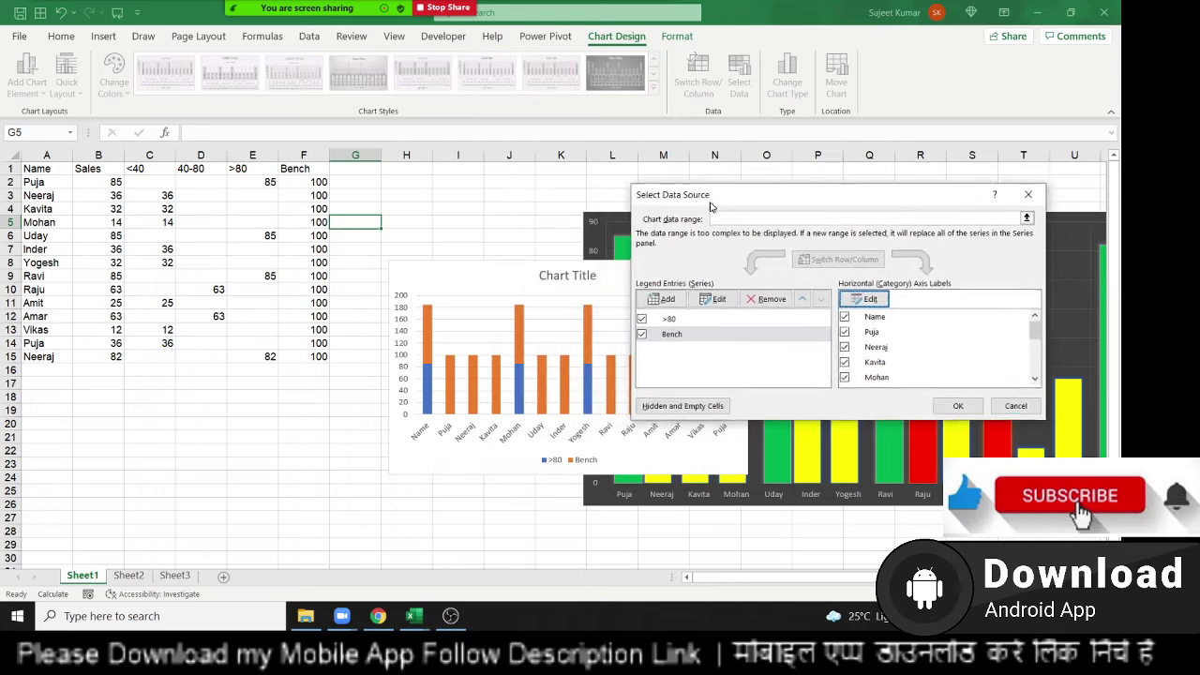
Move the Bench series up above >80 in the series list
left_click_drag(608, 217, 723, 205)
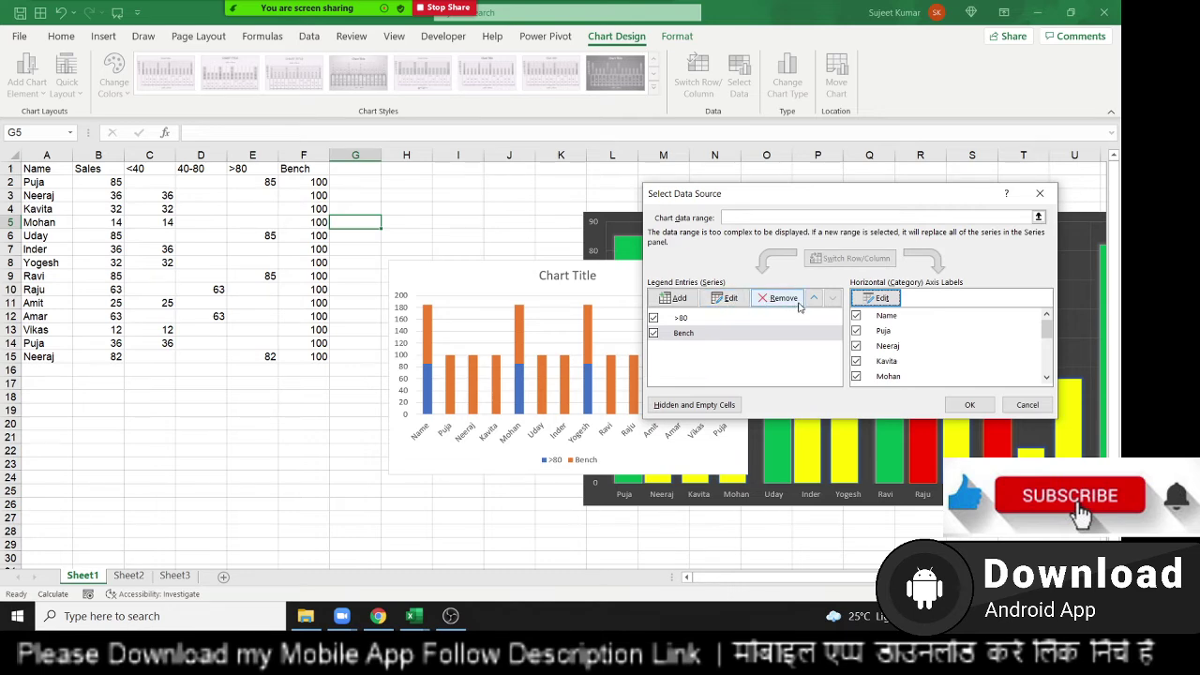
left_click(811, 299)
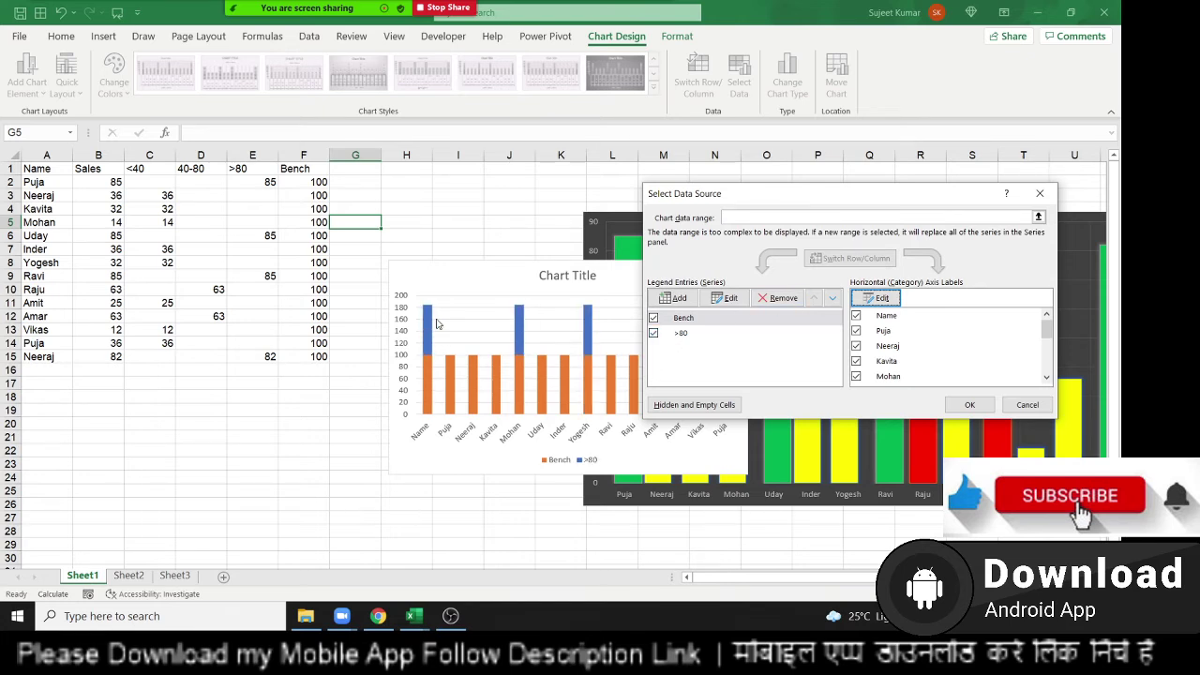
Add a series named from C1 with values C2:C15
left_click(675, 298)
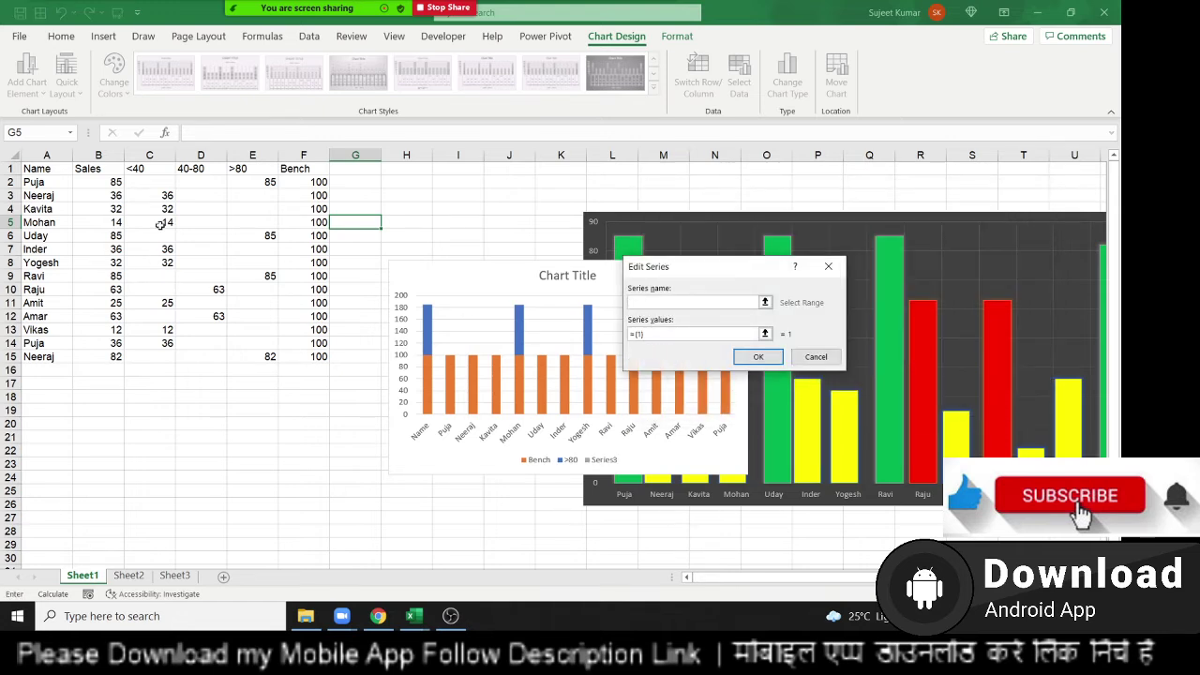
left_click(149, 170)
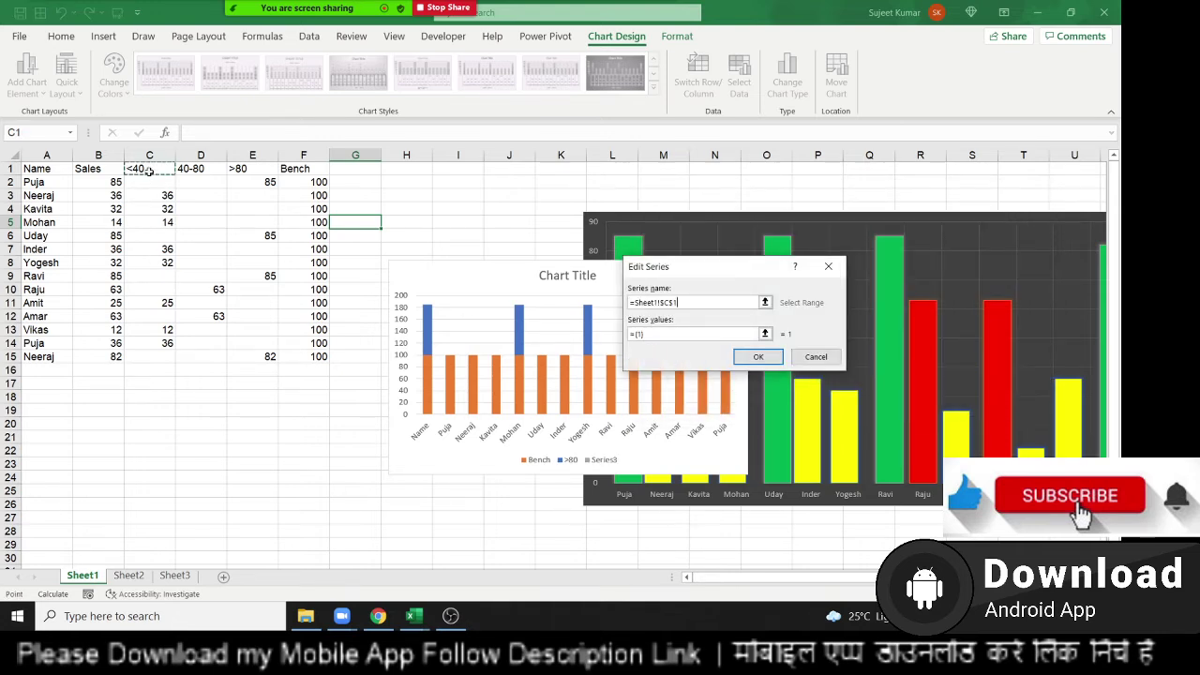
left_click(654, 336)
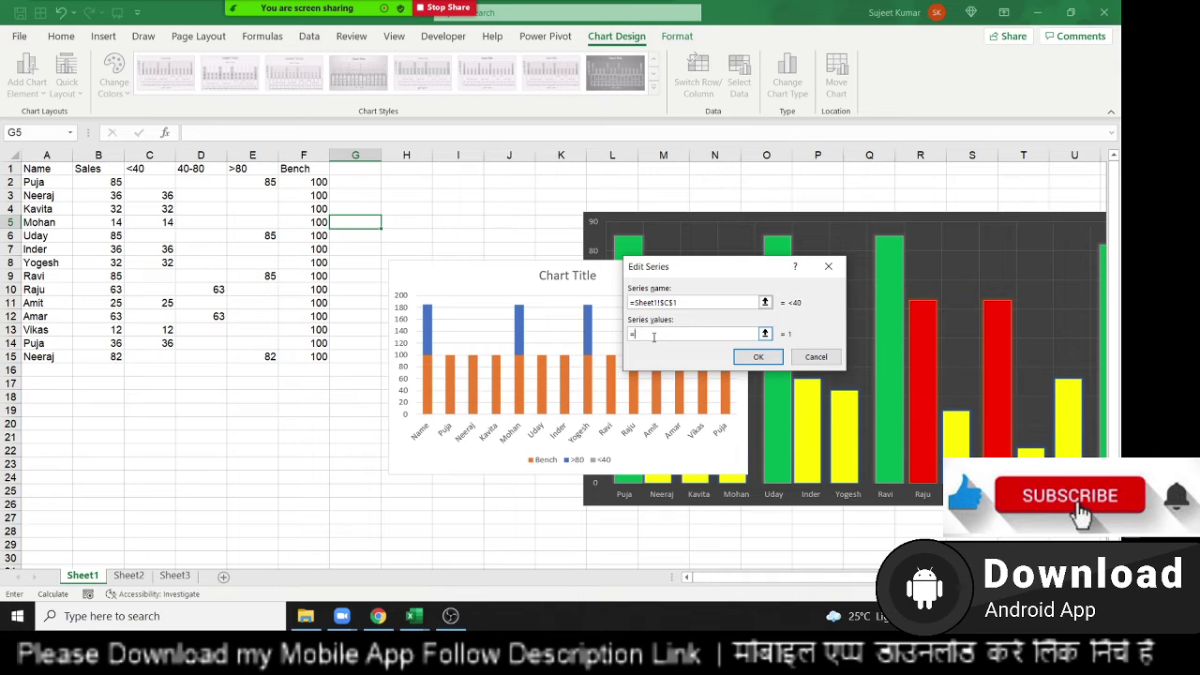
left_click_drag(154, 182, 162, 348)
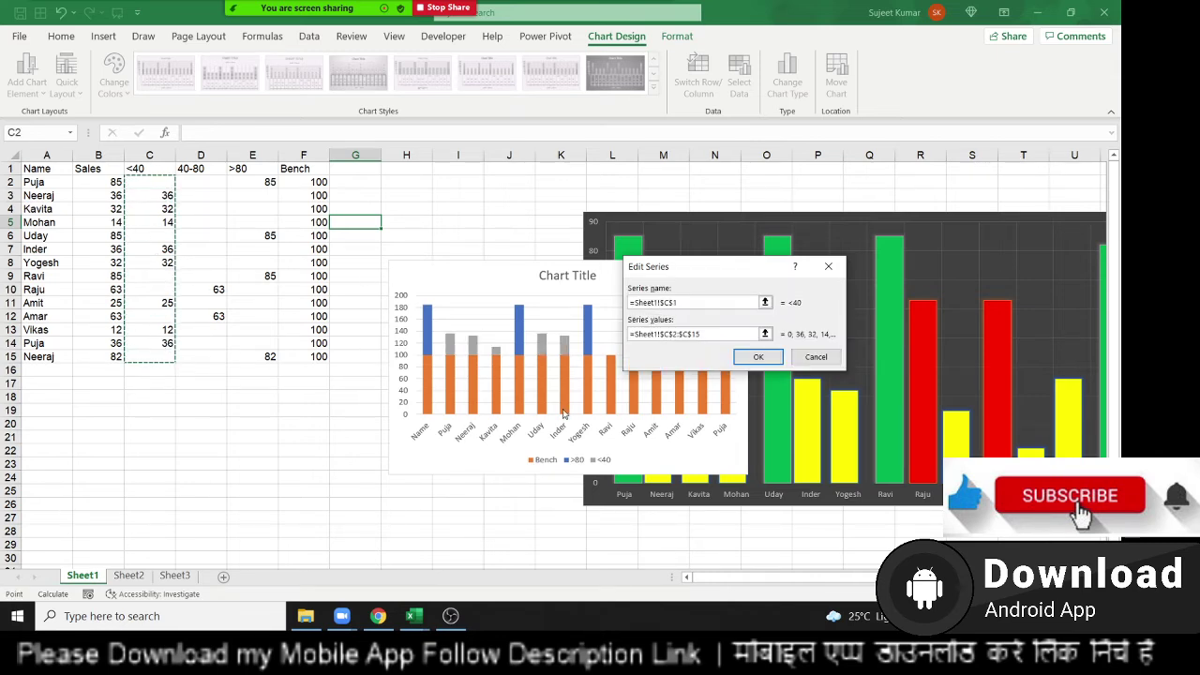
left_click(750, 360)
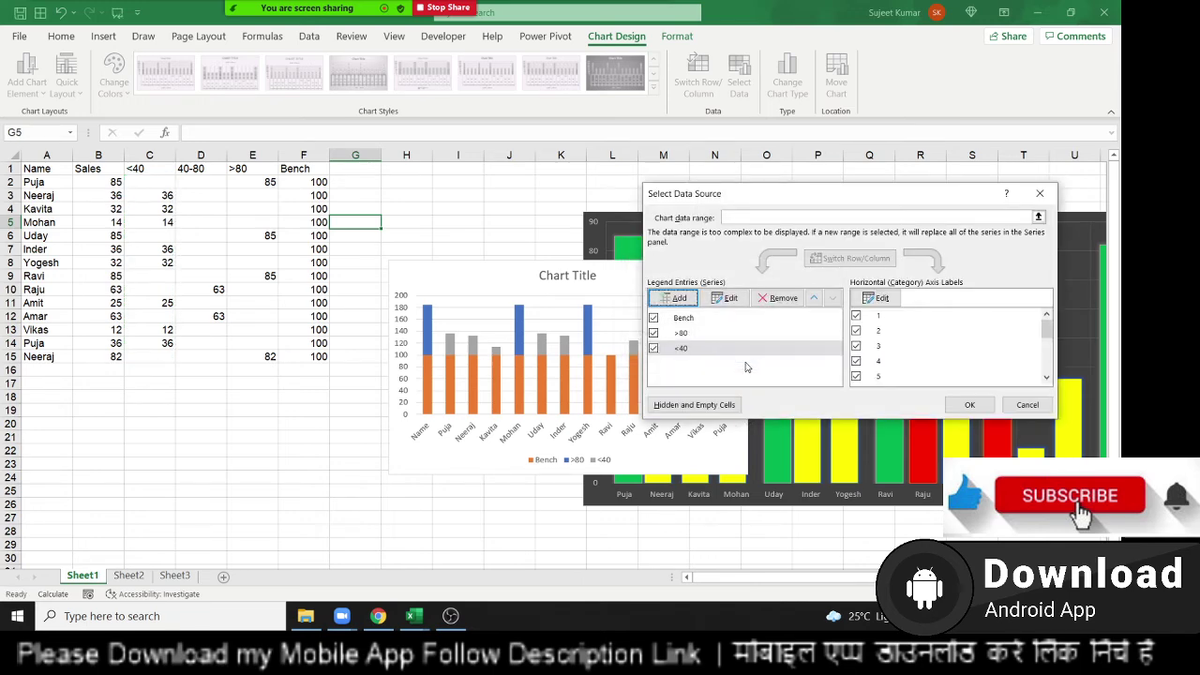
Try renaming the <40 series to the 40-80 header, then cancel after the formula error
left_click(727, 302)
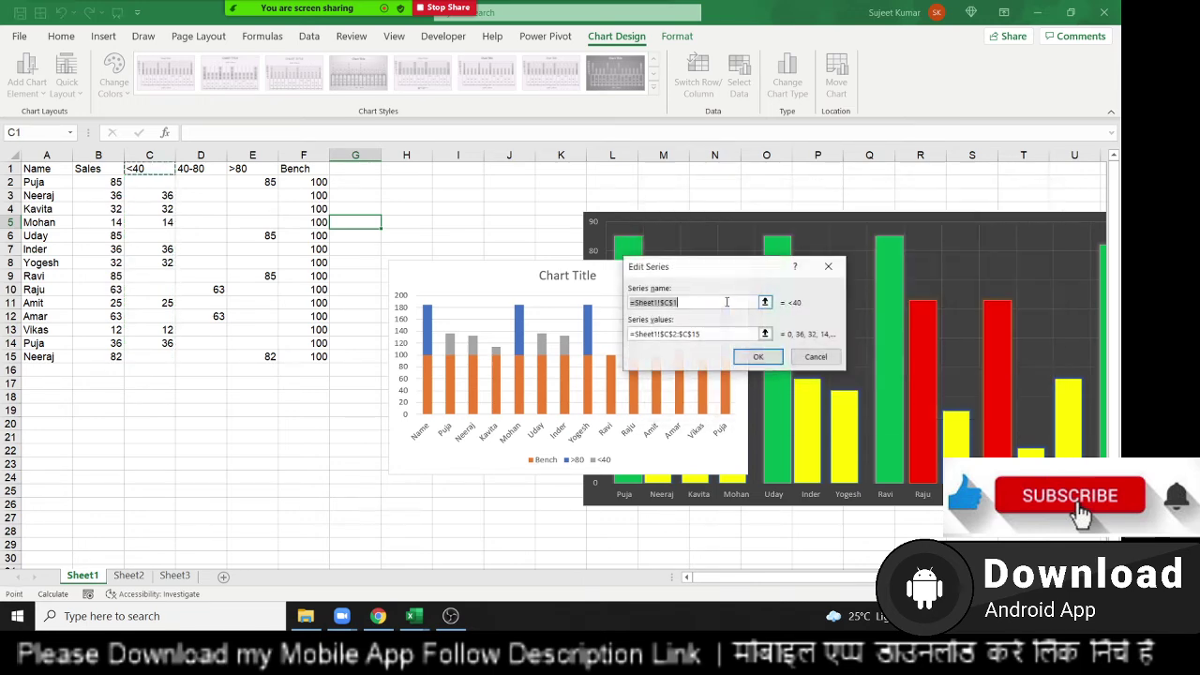
left_click(200, 169)
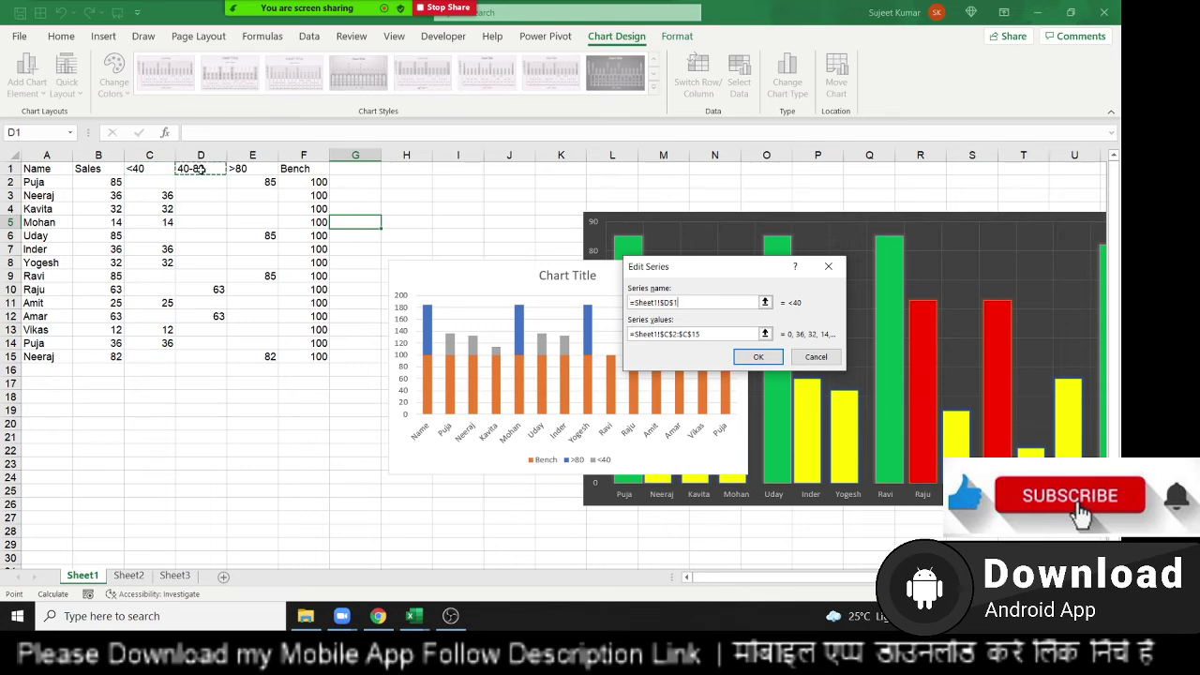
left_click(710, 337)
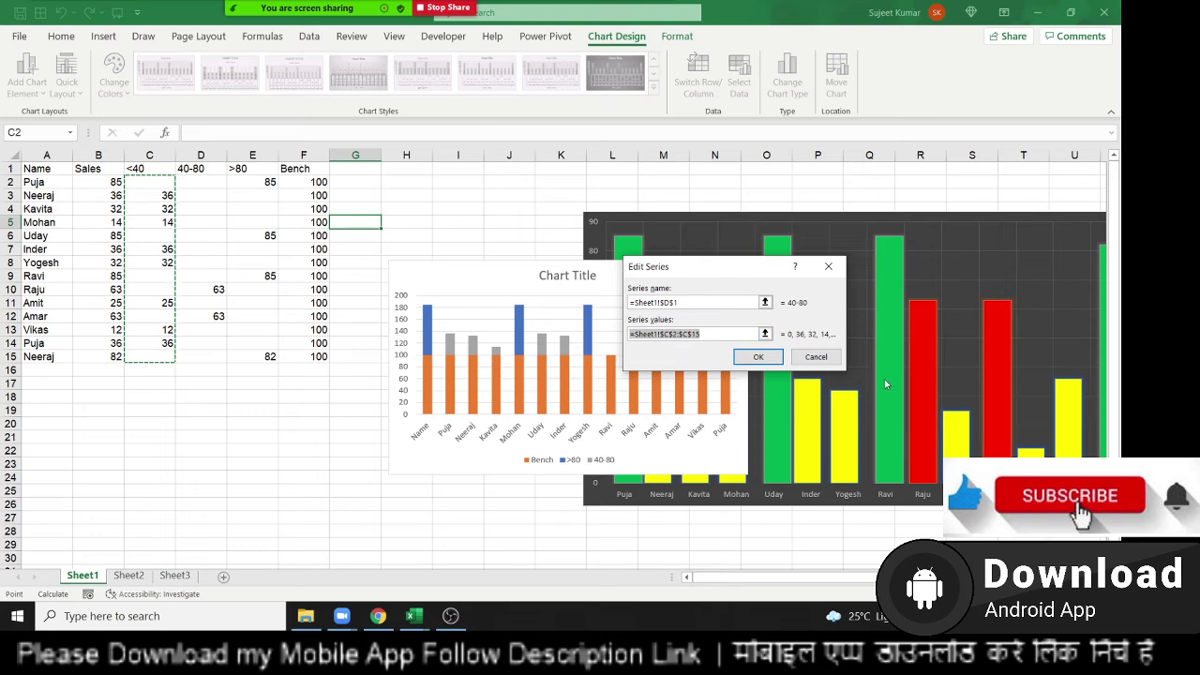
type("+")
left_click(141, 169)
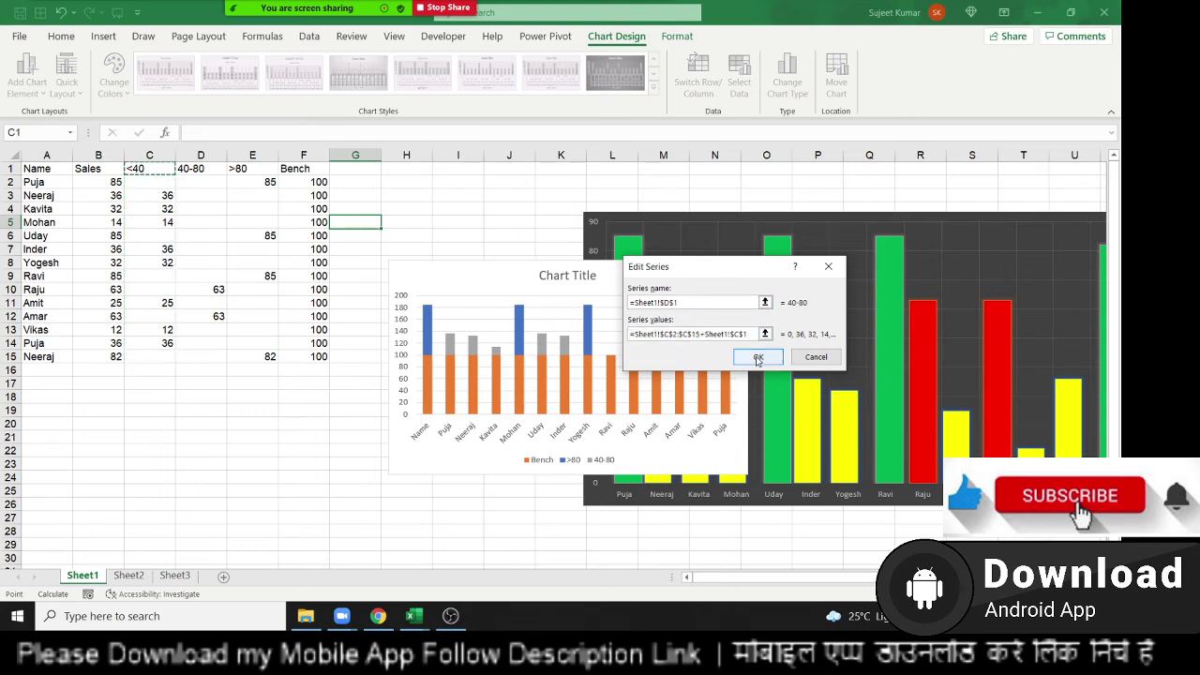
left_click(757, 361)
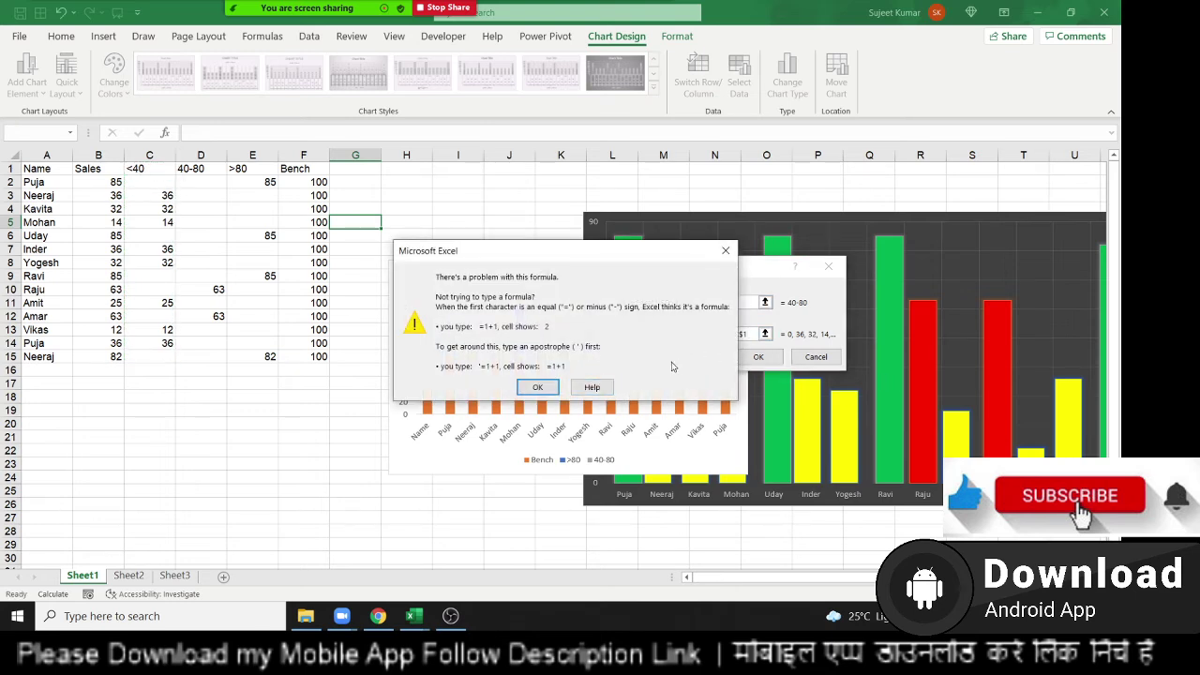
left_click(592, 386)
left_click(808, 357)
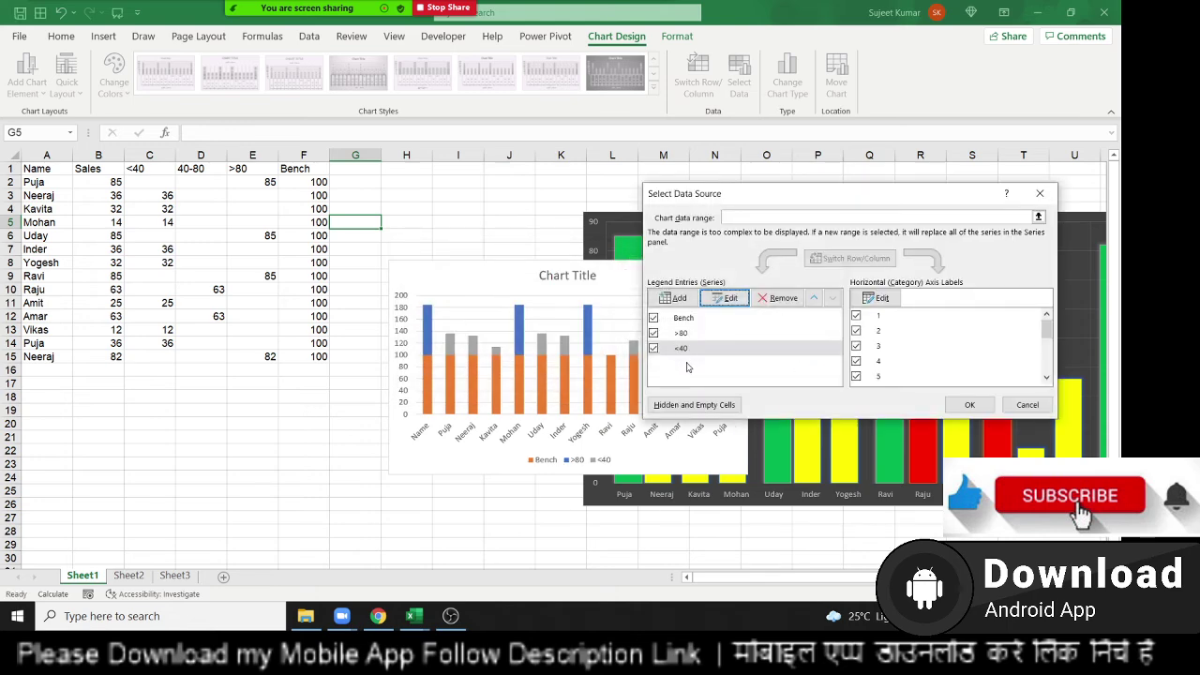
Add a series named from D1 with values D2:D15
left_click(675, 298)
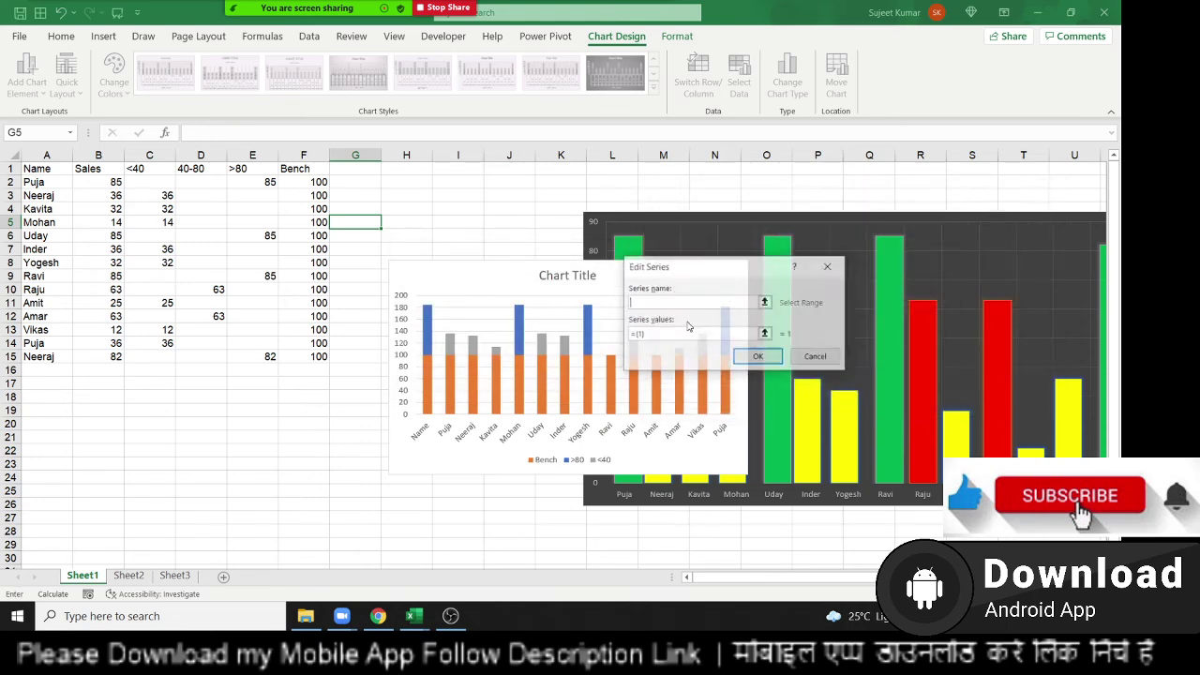
left_click(197, 169)
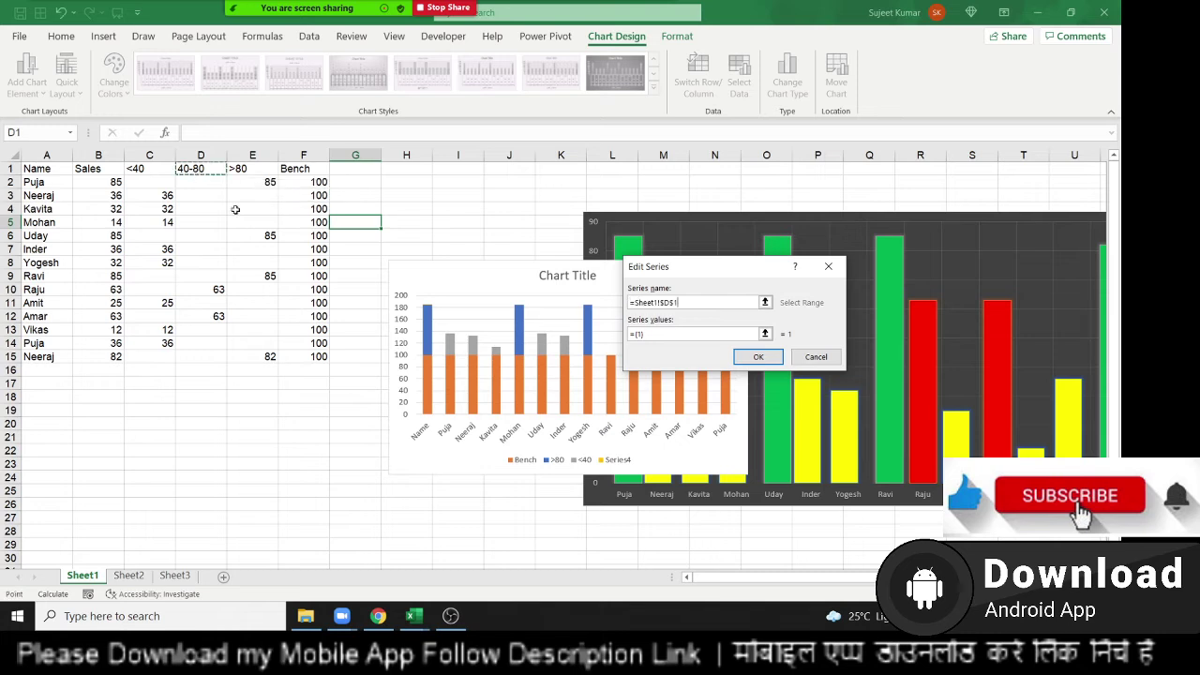
left_click_drag(654, 335, 628, 334)
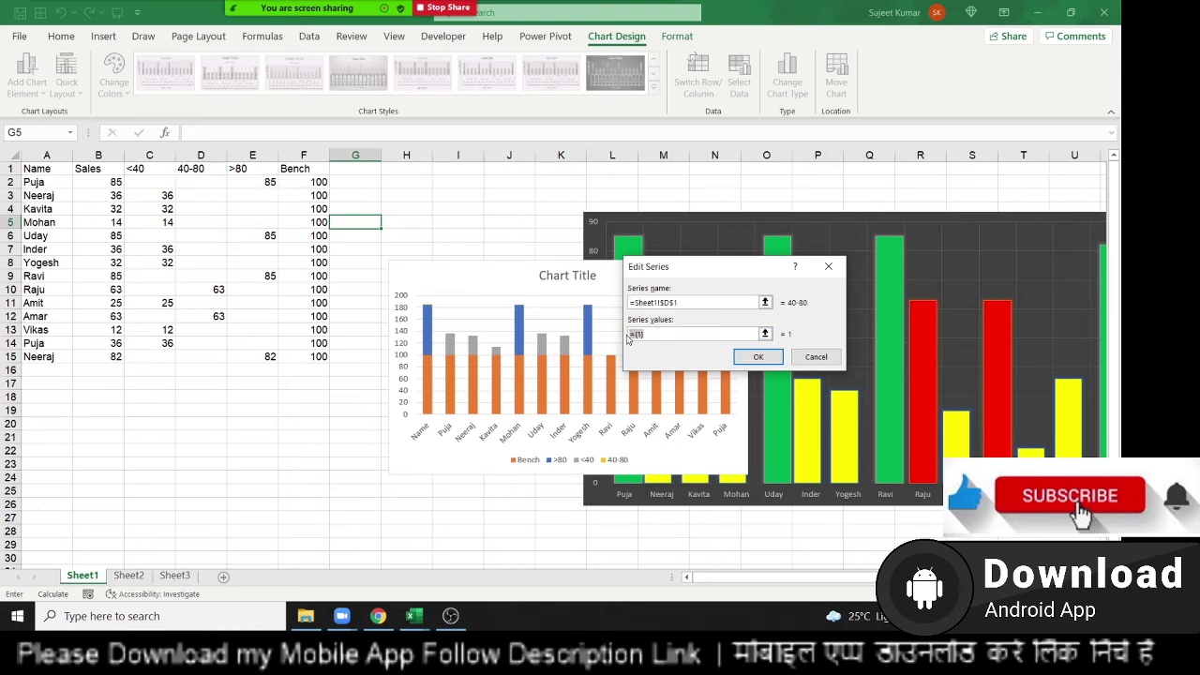
type("=")
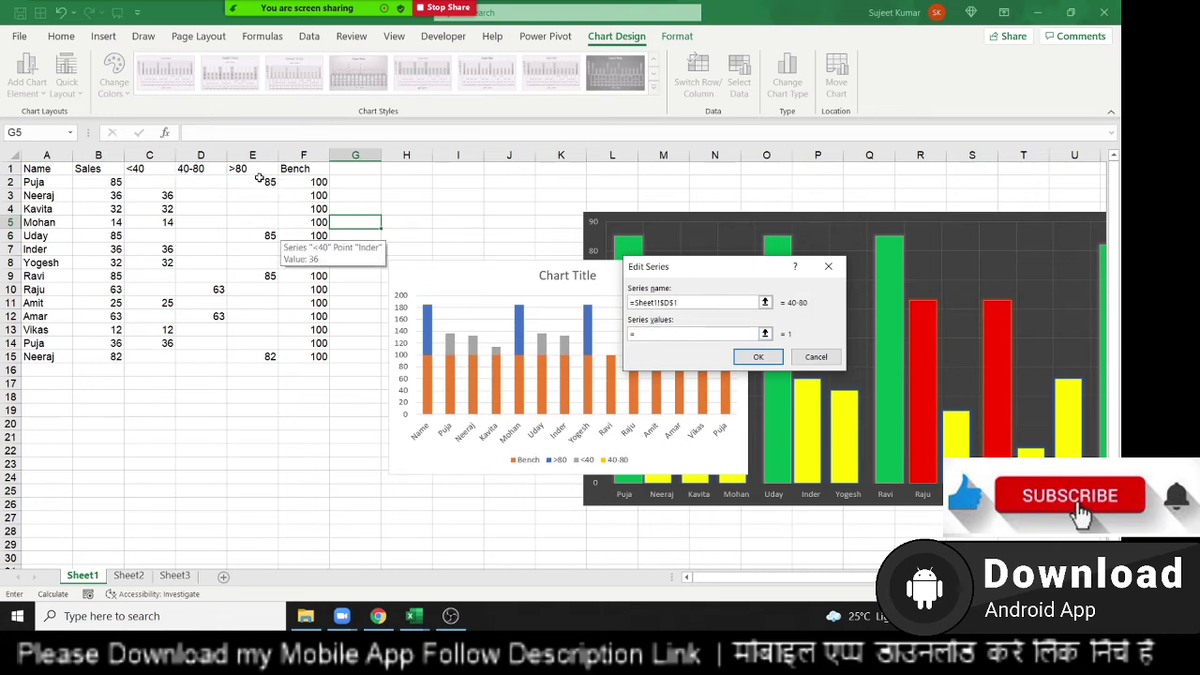
left_click_drag(214, 186, 206, 341)
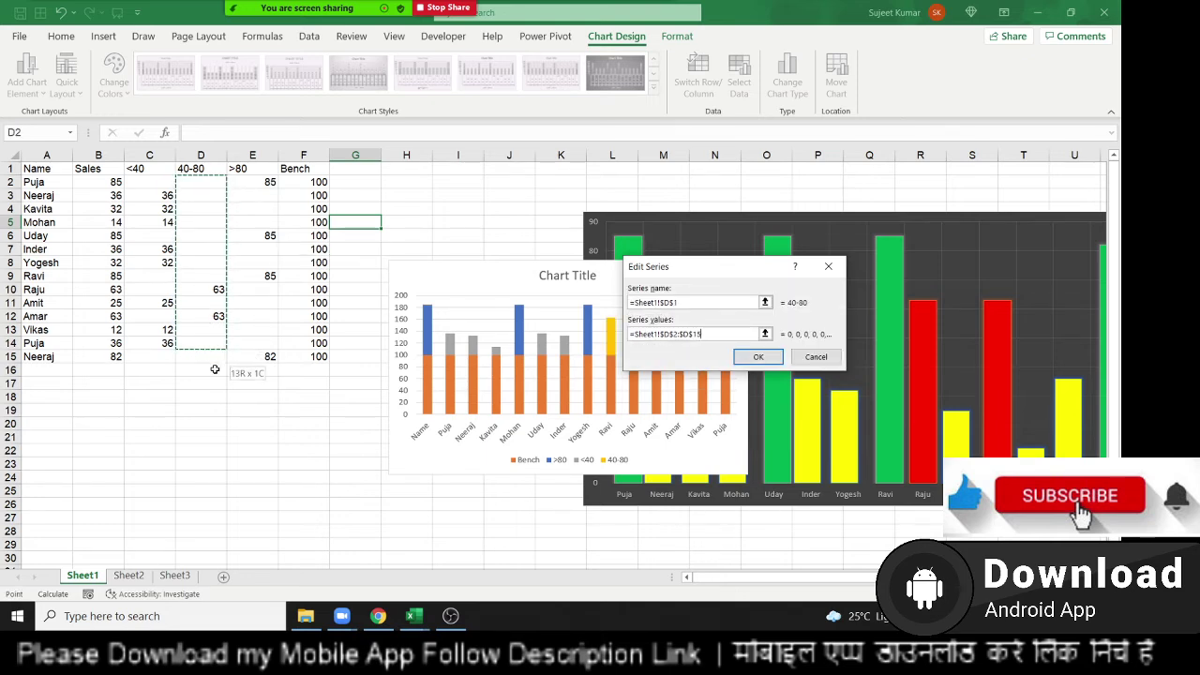
left_click_drag(207, 341, 214, 369)
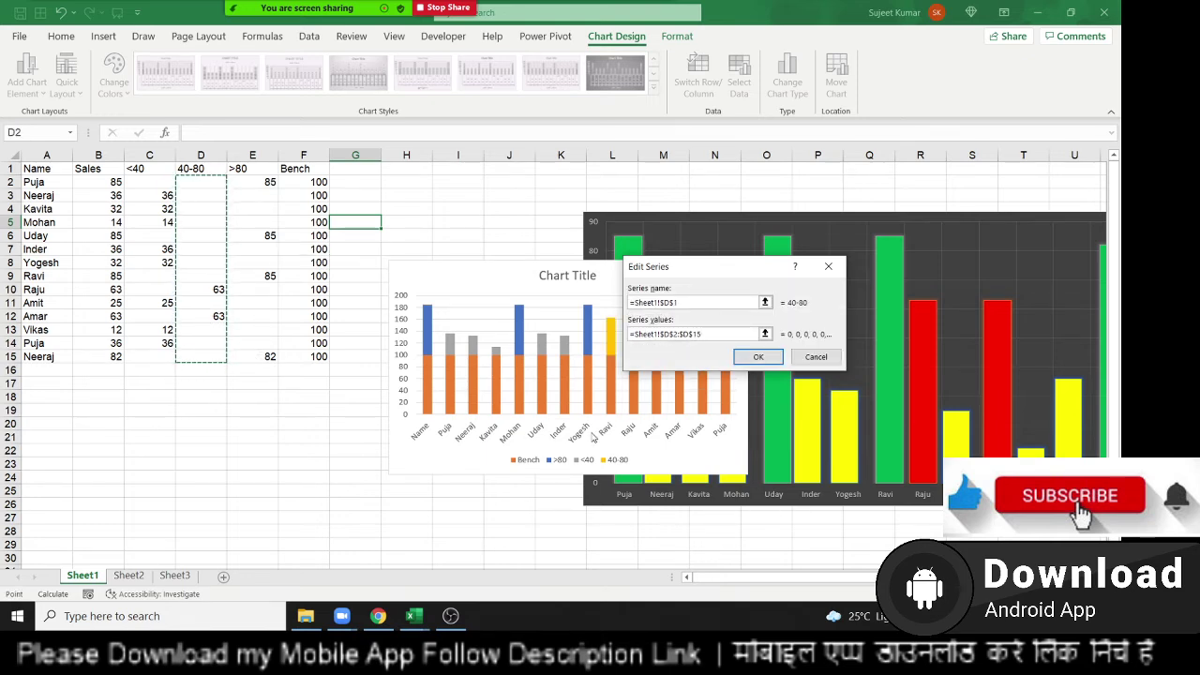
left_click(755, 357)
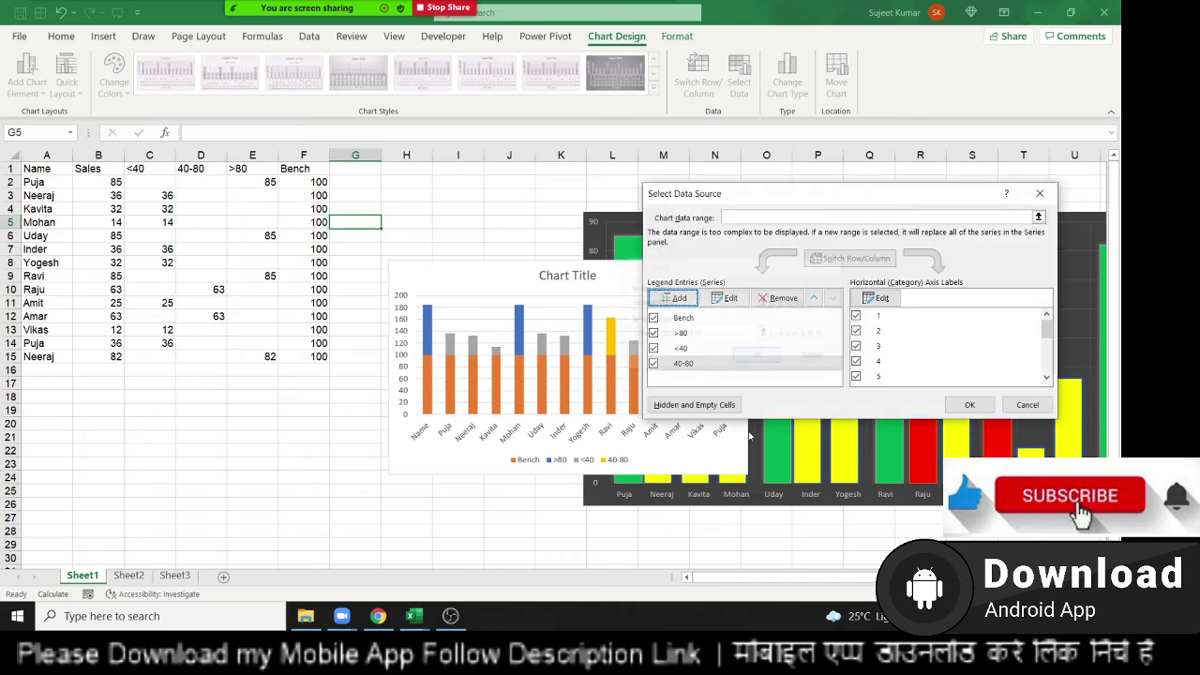
Apply the data source changes, delete the old dark chart, and move the new chart up beside the data
left_click(969, 405)
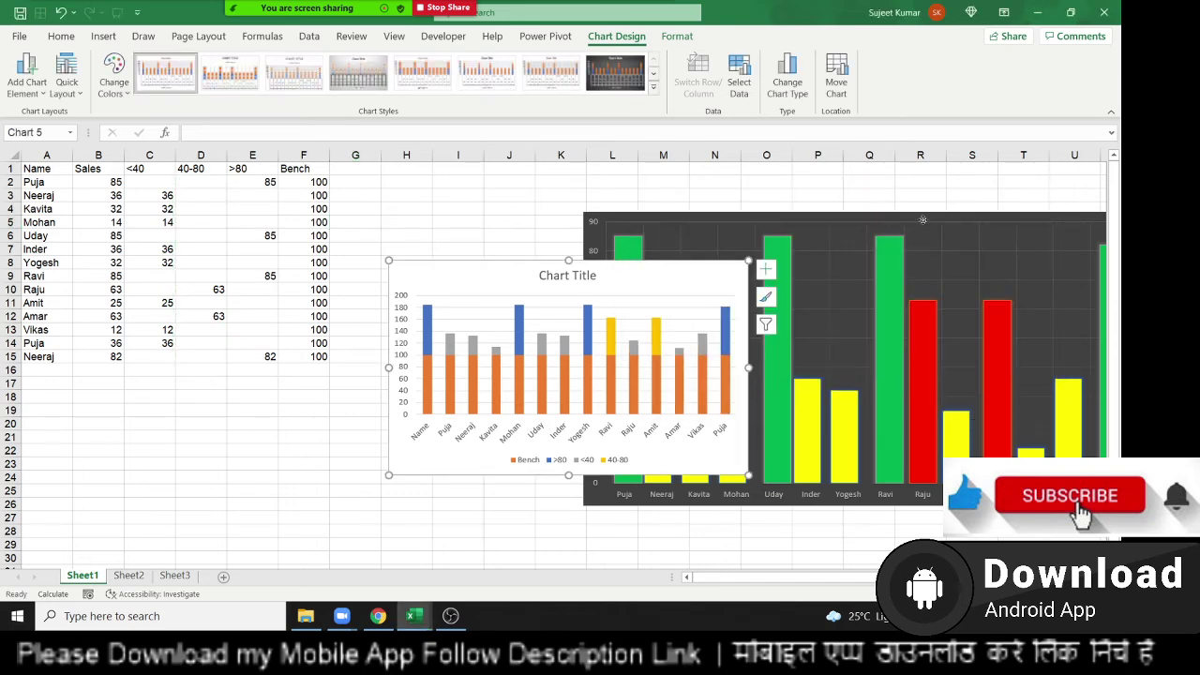
key("Delete")
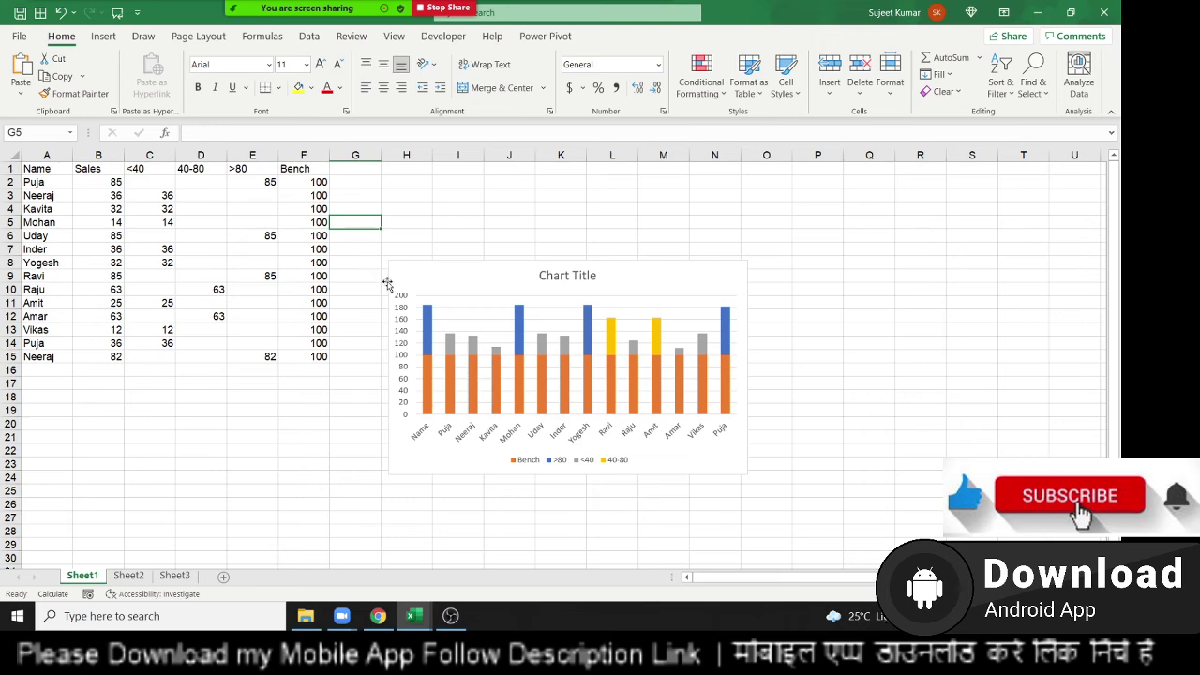
left_click_drag(416, 271, 413, 207)
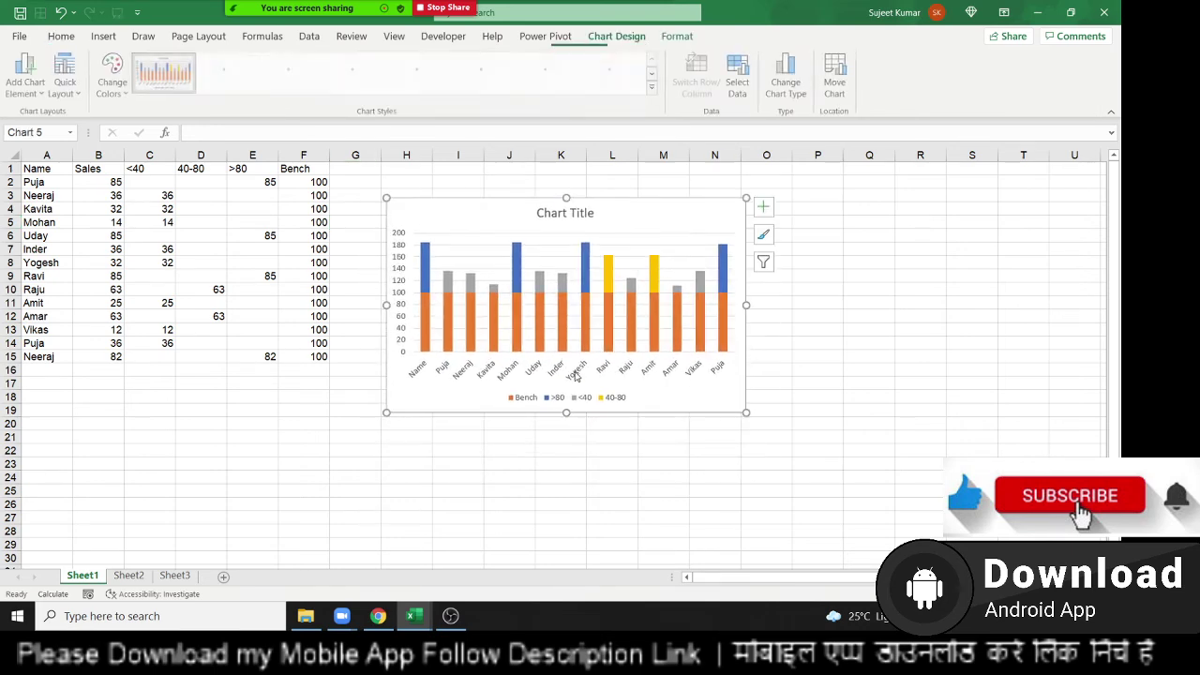
Enlarge and widen the stacked column chart, then select the Bench value in cell F2
left_click_drag(746, 413, 956, 472)
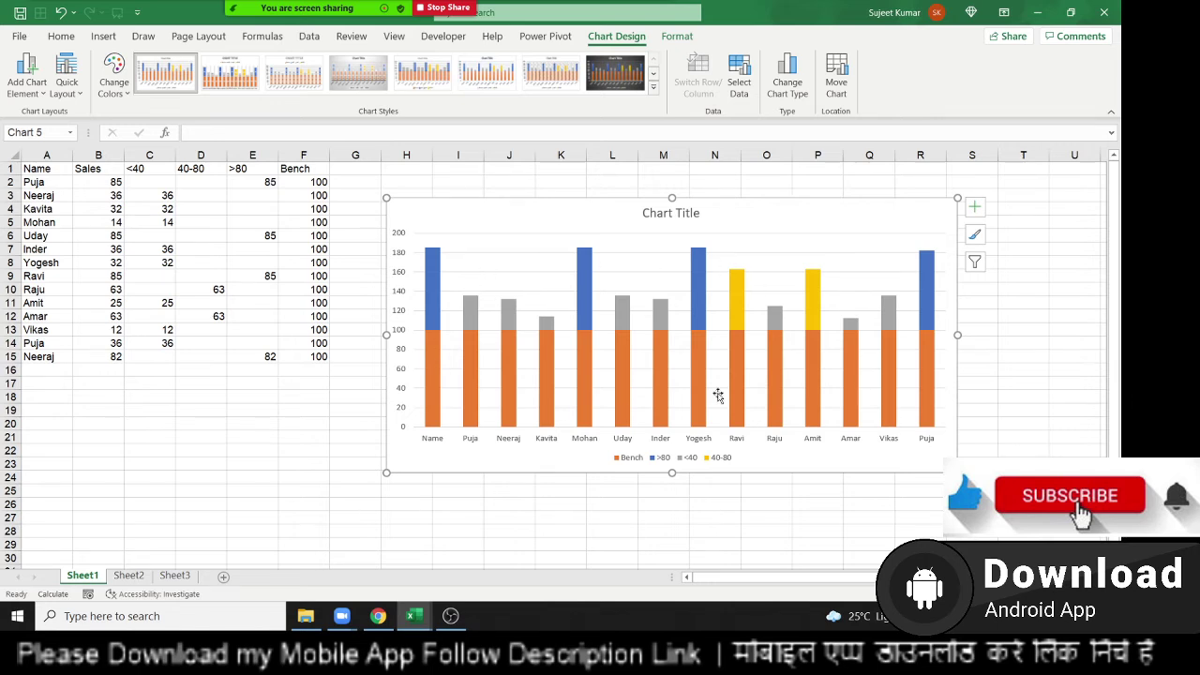
left_click_drag(957, 334, 979, 334)
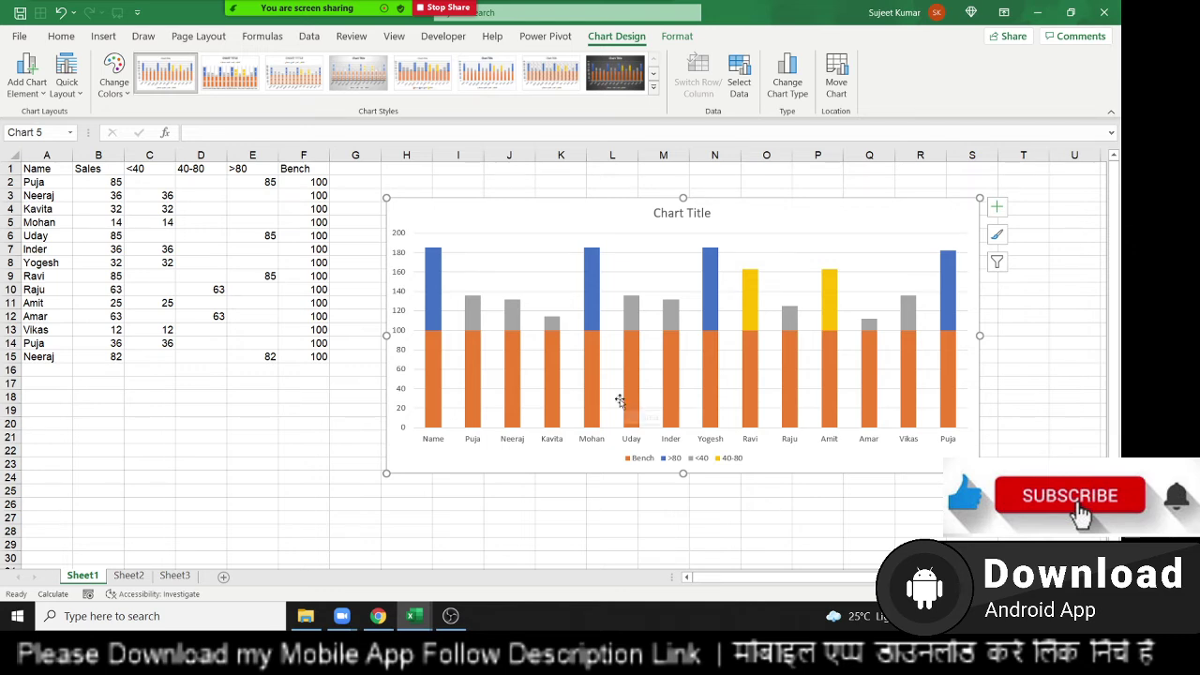
left_click(306, 186)
Extend the selection from F2 down the Bench column
key("ctrl+shift+Down")
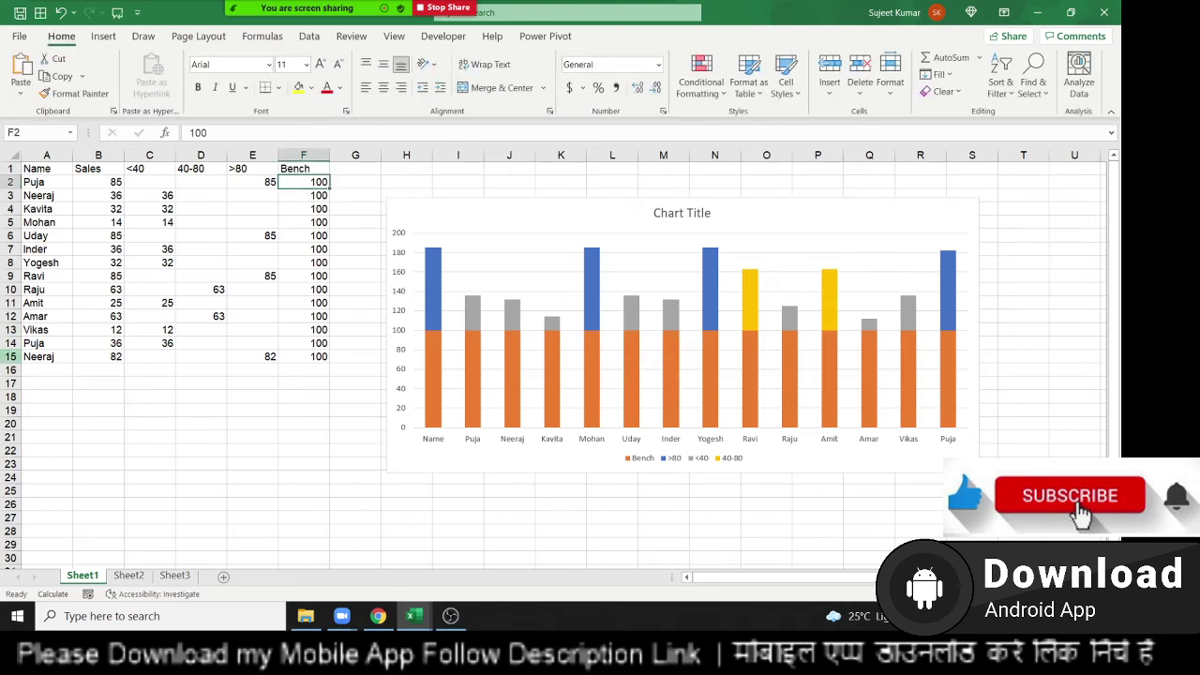